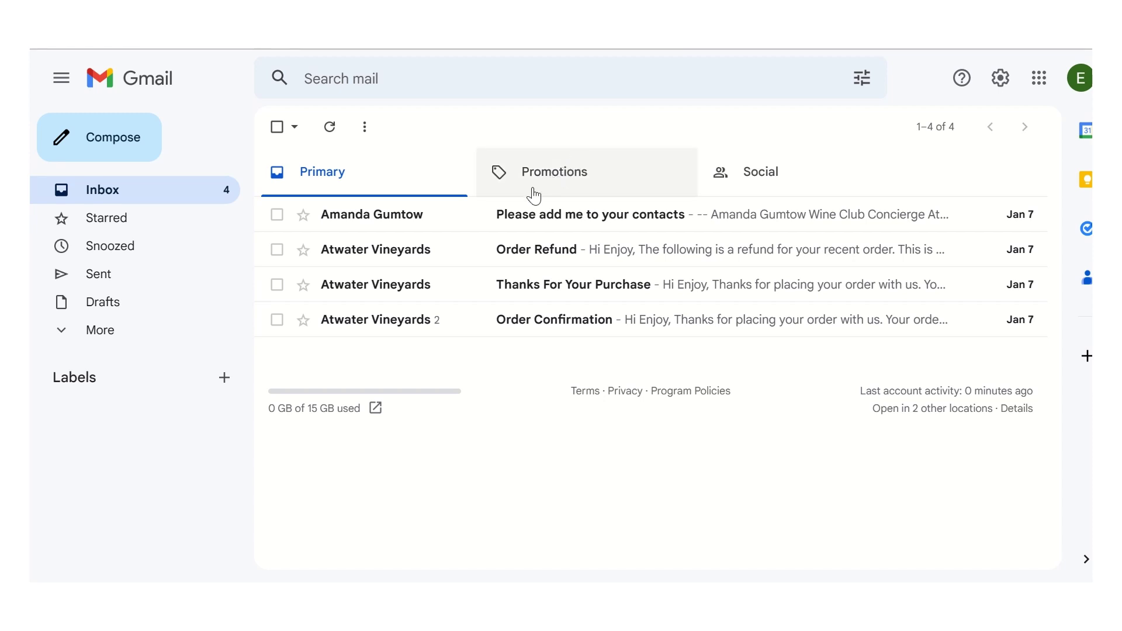
Step: In the Promotions tab, save Atwater Winery, sender of the Helios Wine Club welcome email, as a contact
left_click(566, 180)
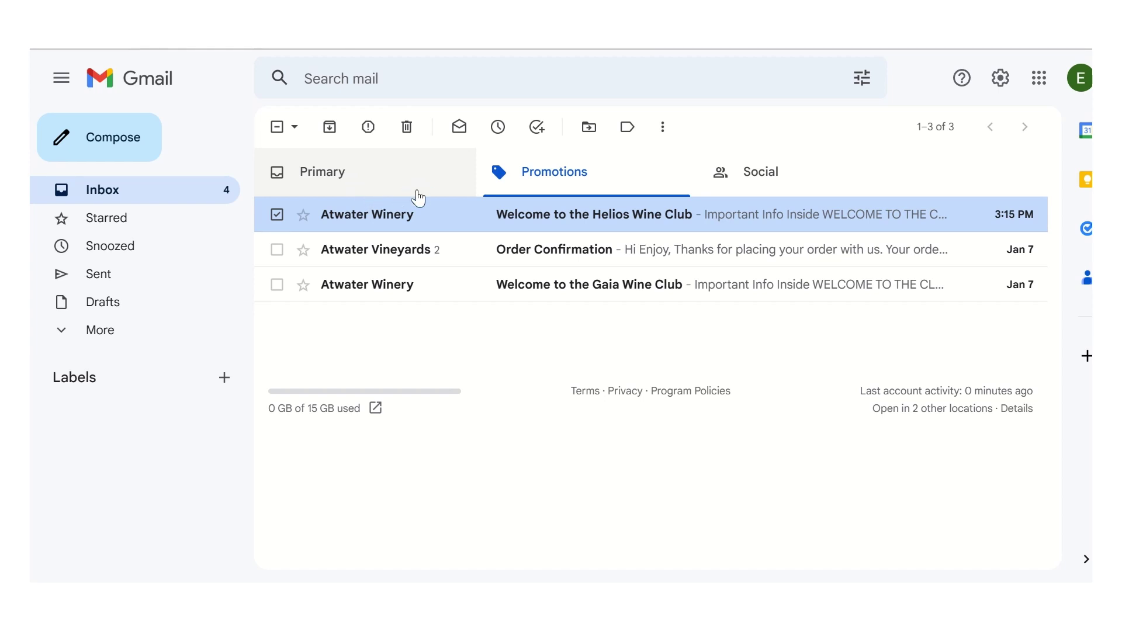
mouse_move(373, 221)
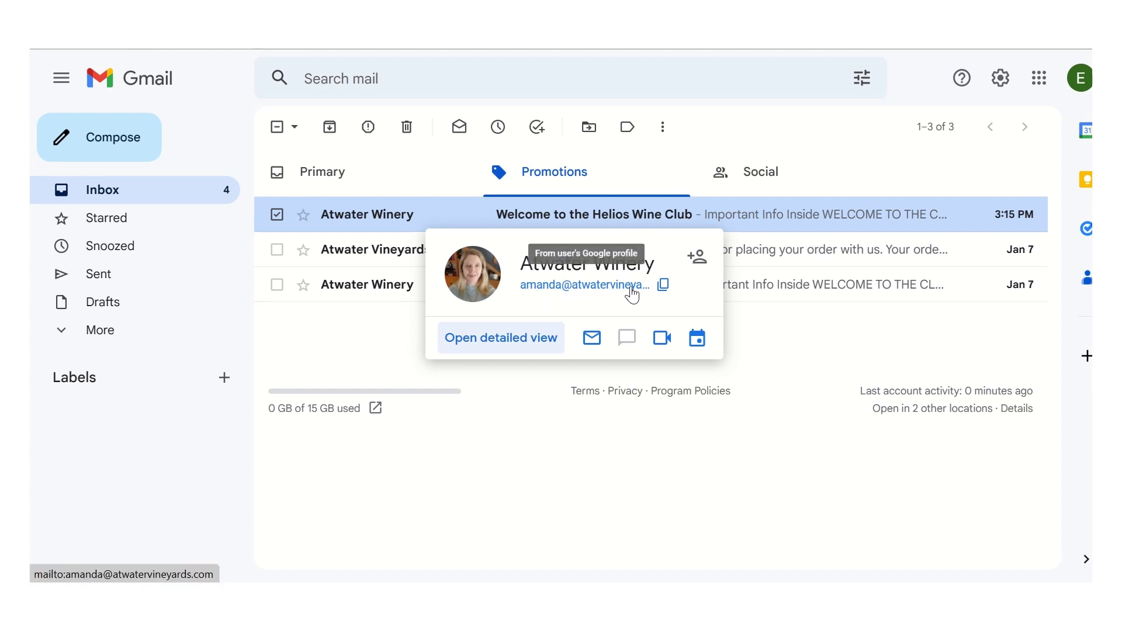
left_click(704, 263)
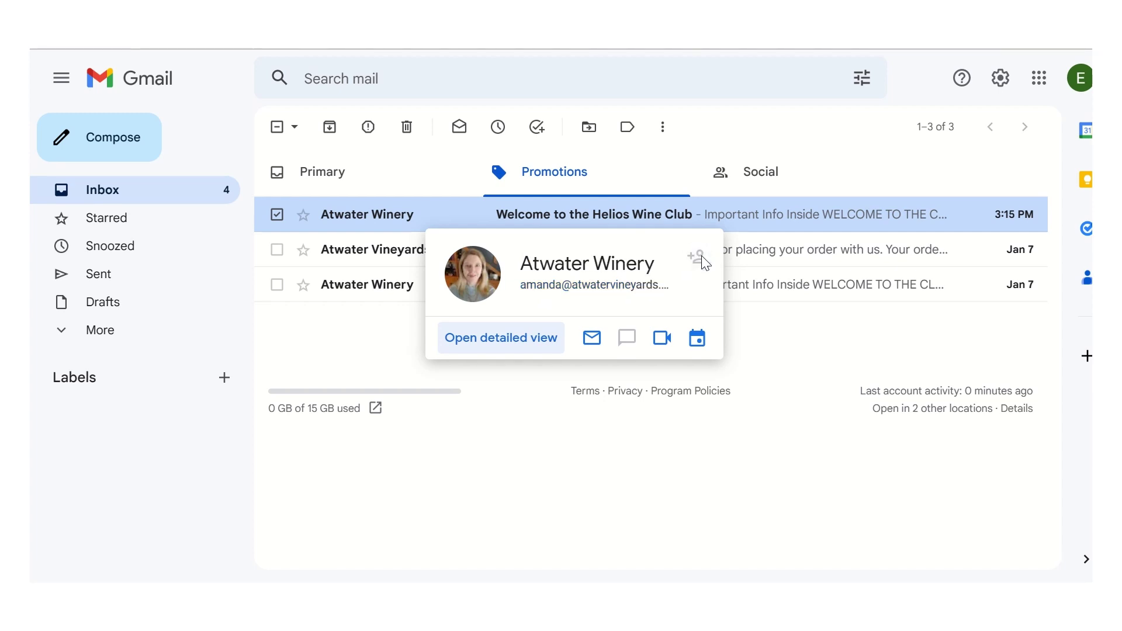
Step: Open Google Contacts to confirm Atwater Winery and Wine Club Atwater are both saved
left_click(1039, 79)
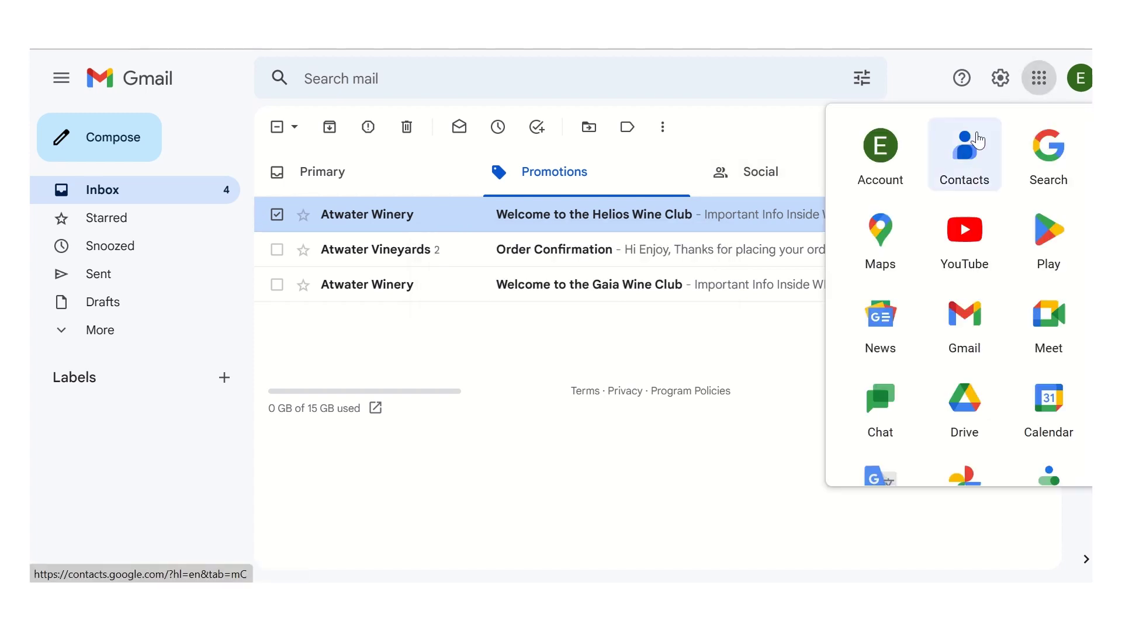
left_click(966, 161)
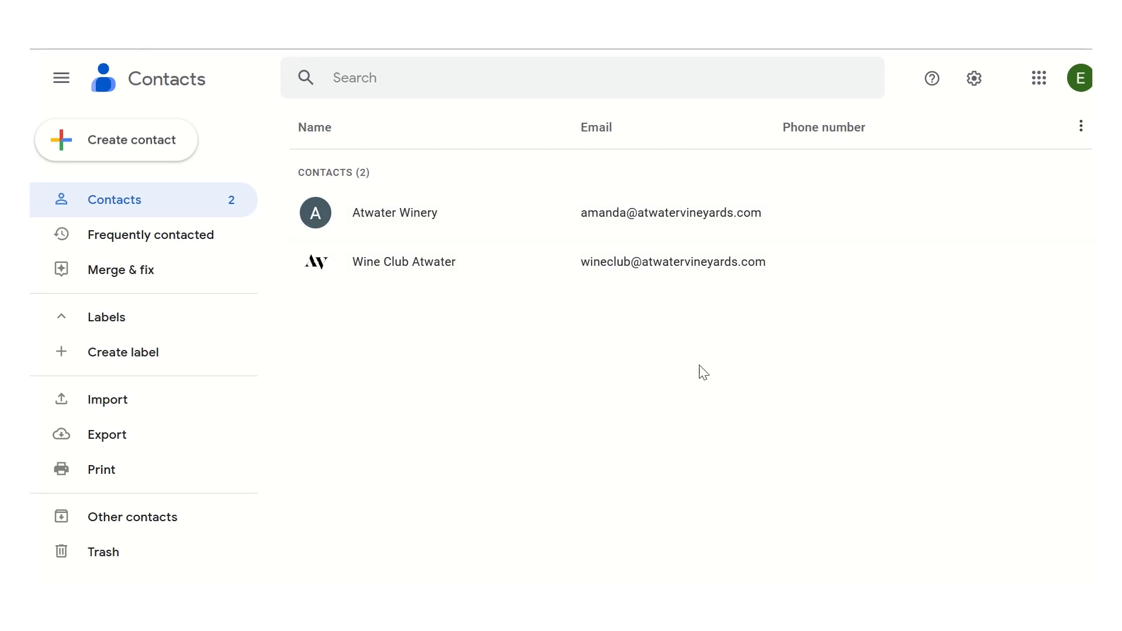
left_click(748, 236)
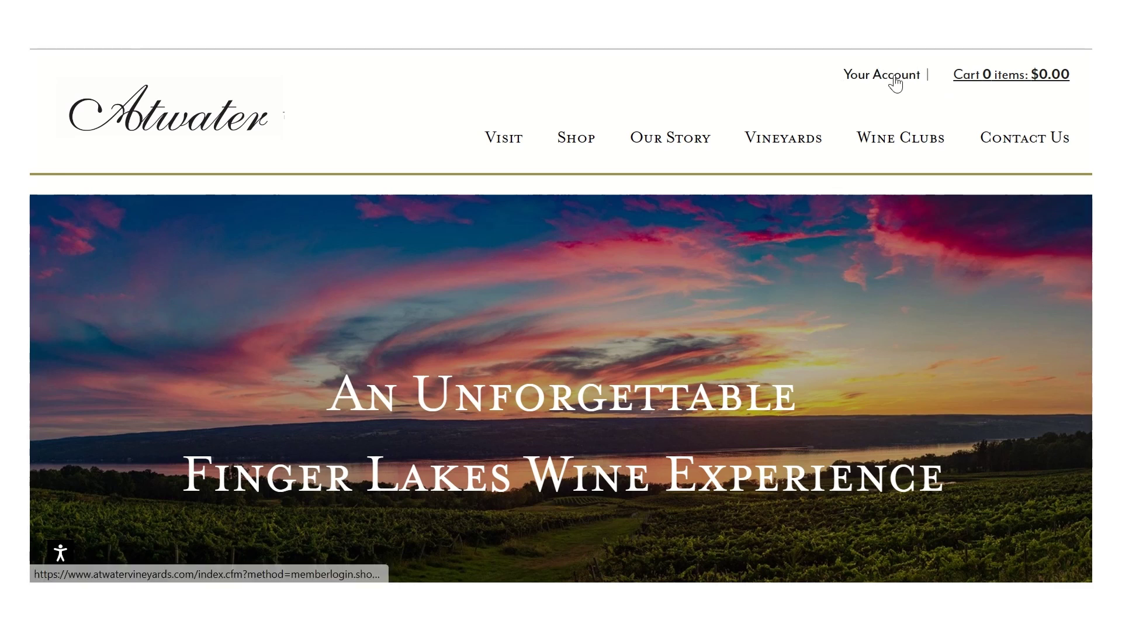
Step: Log in through Your Account using the autofilled username and the account password
left_click(895, 82)
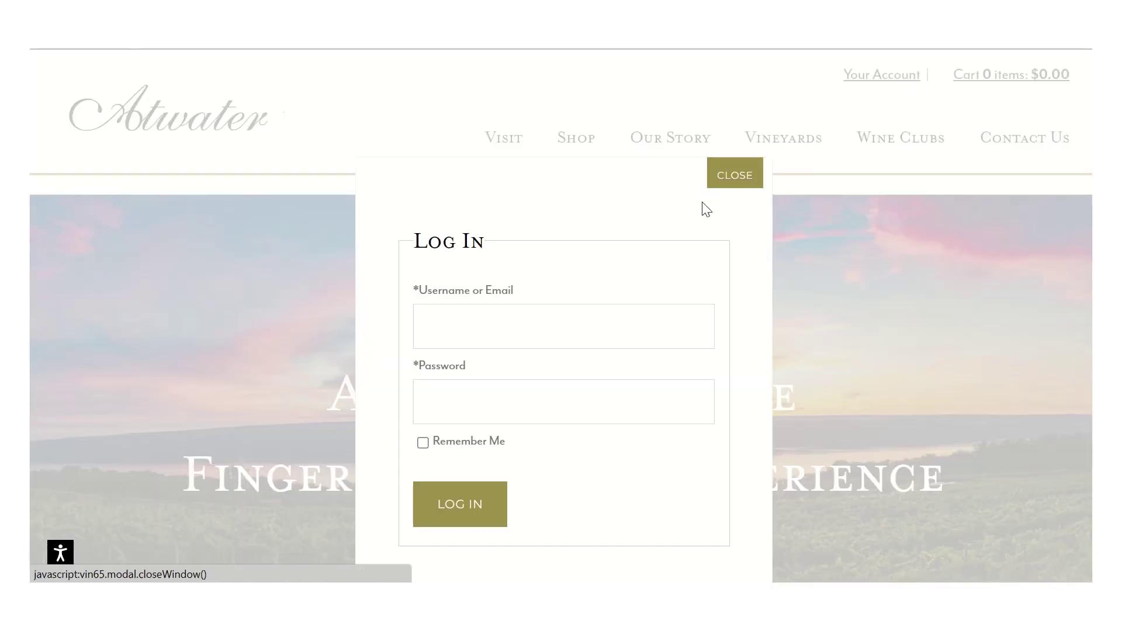
left_click(587, 330)
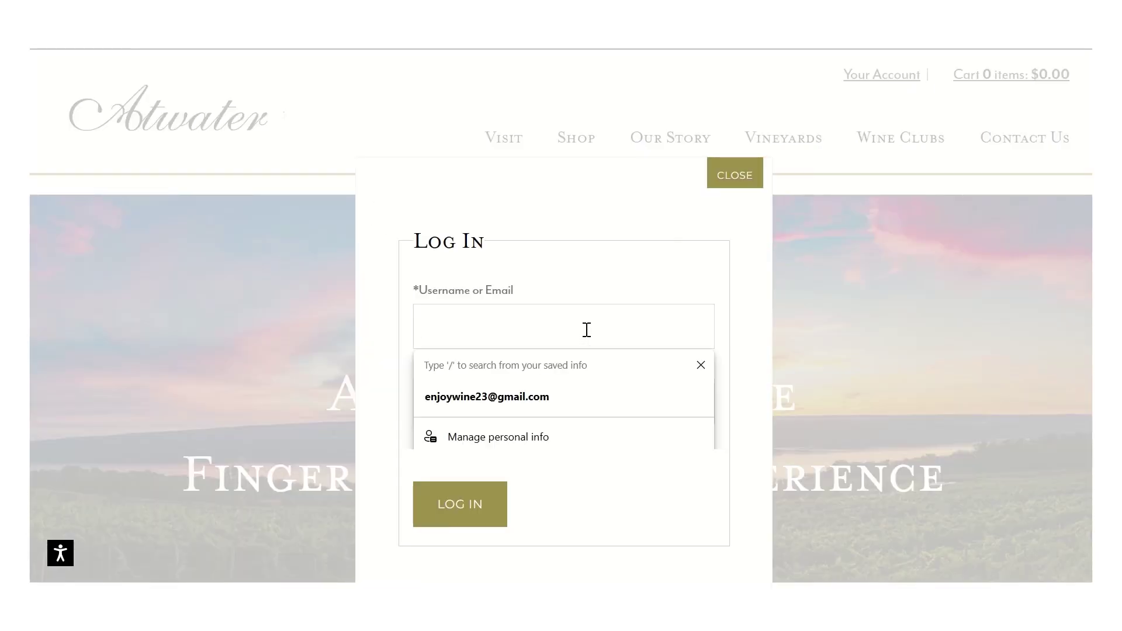
type("test333")
left_click(549, 396)
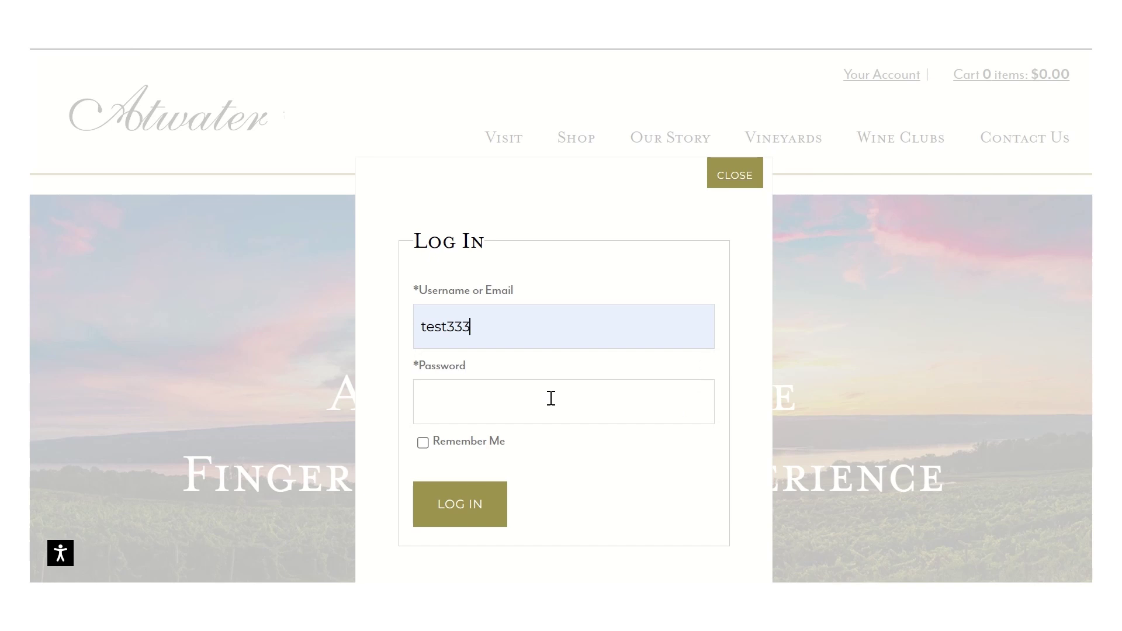
left_click(551, 398)
type("test333")
key("Return")
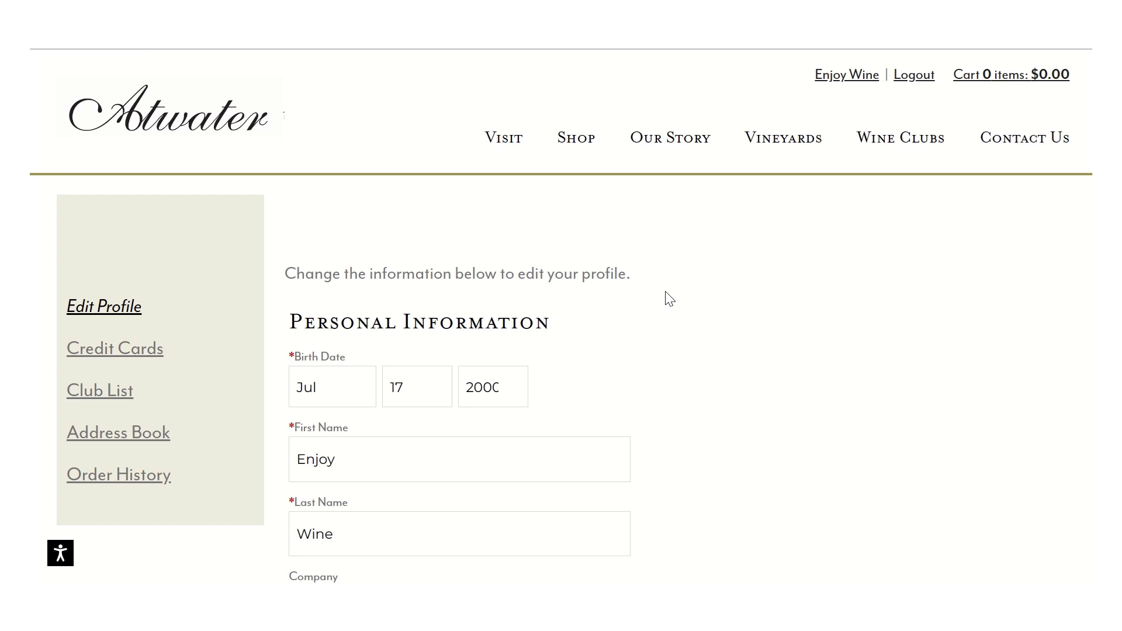
Step: Change the Edit Profile form's Text Message Permission to Opt In
scroll(669, 299, "down", 6)
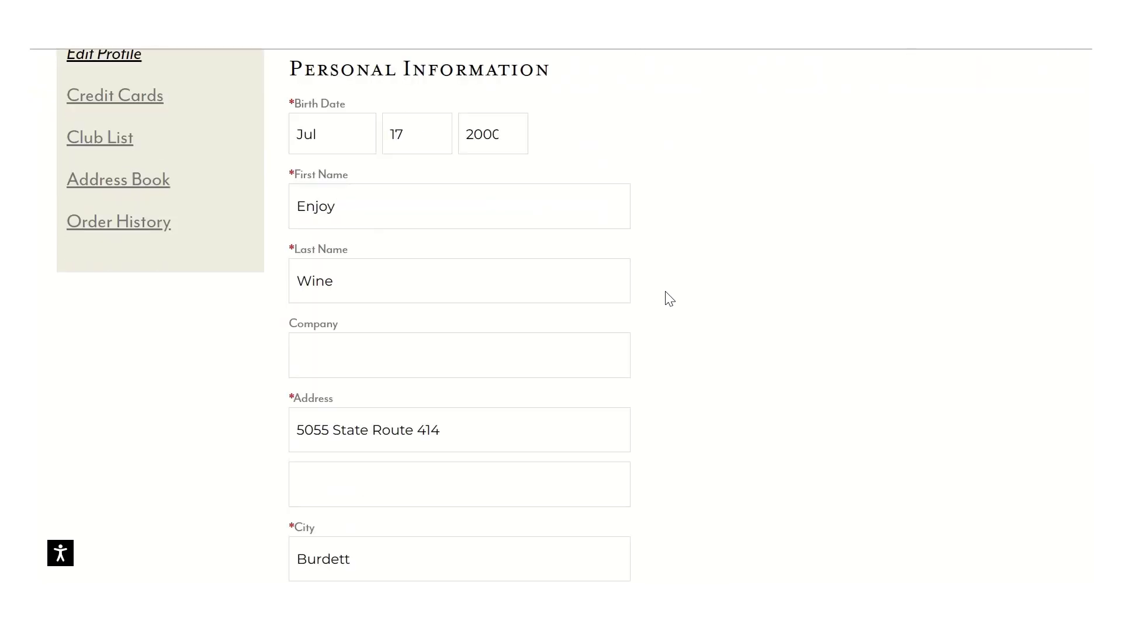
scroll(670, 299, "down", 6)
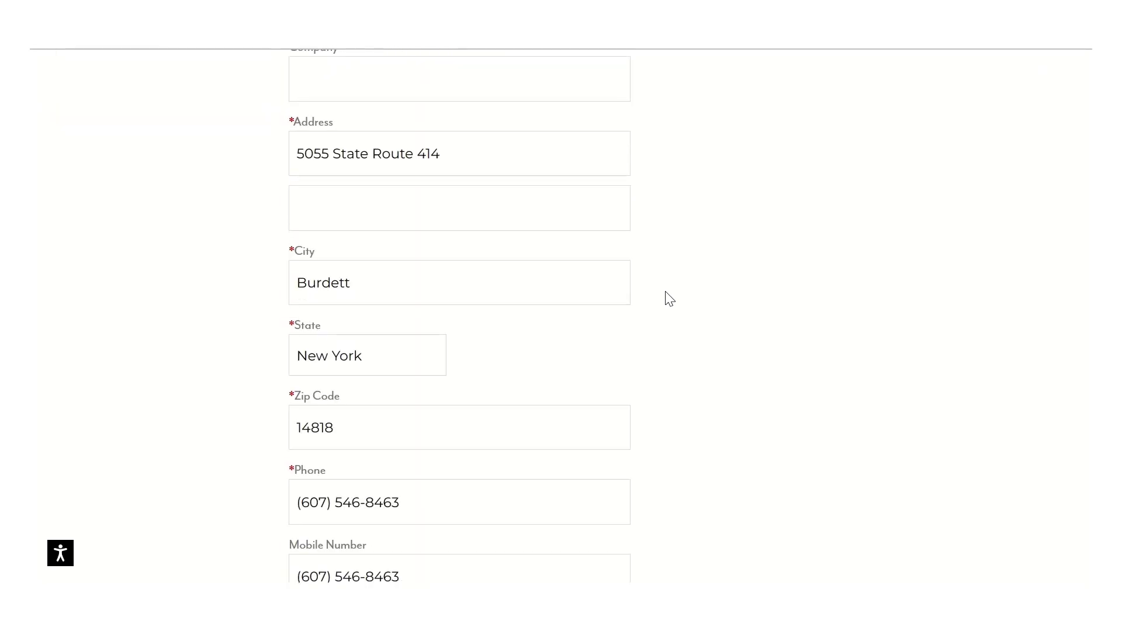
scroll(670, 299, "down", 3)
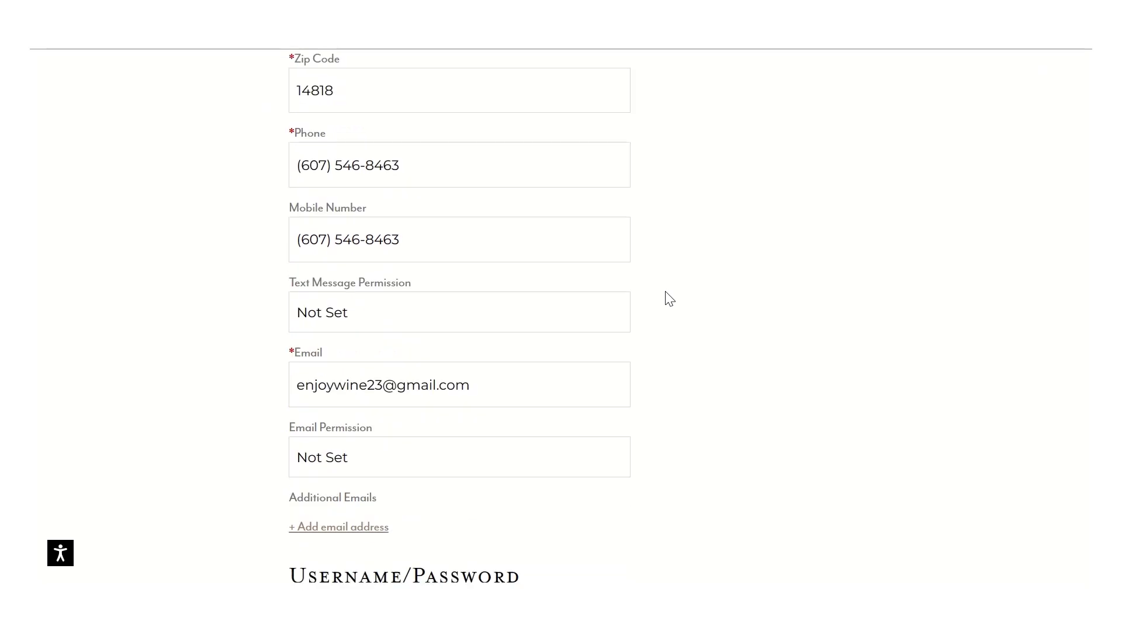
left_click(423, 323)
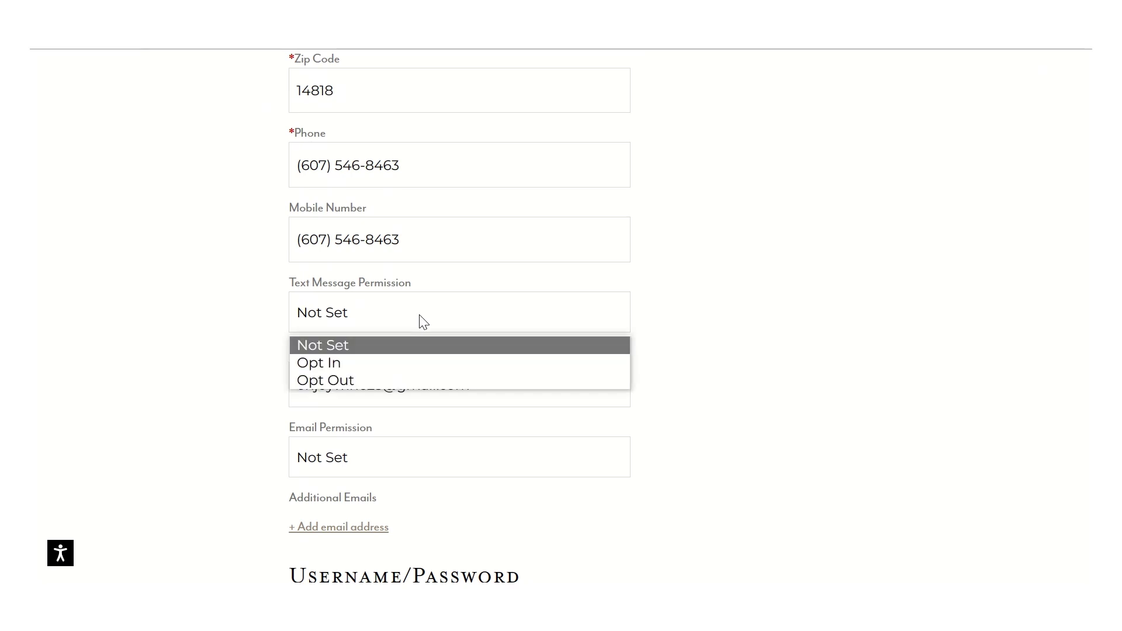
left_click(356, 363)
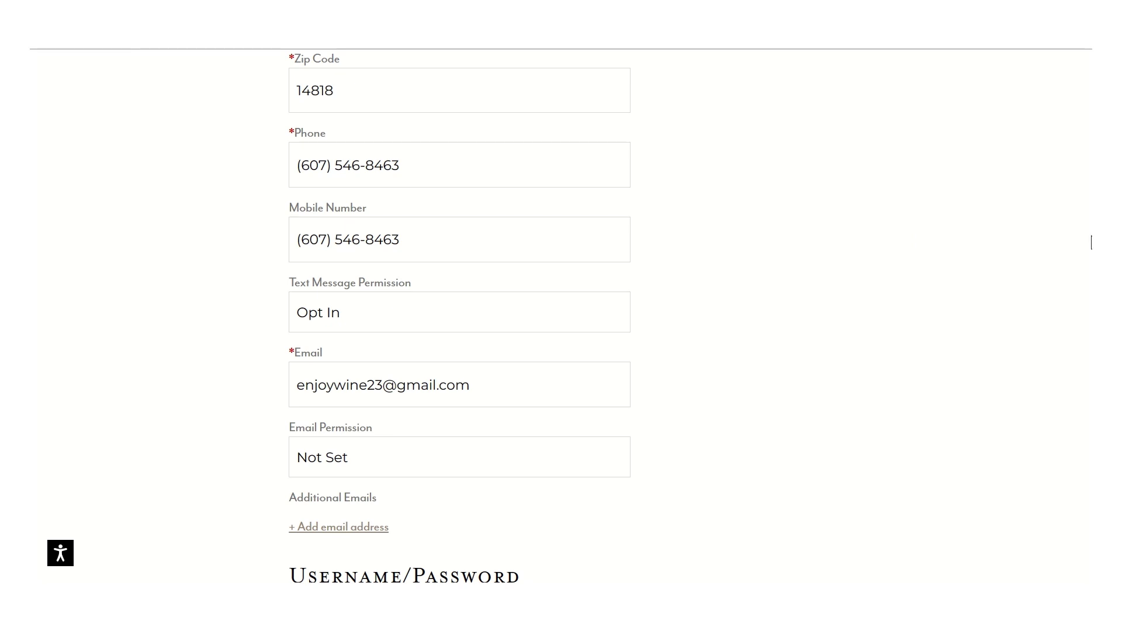
scroll(458, 223, "down", 5)
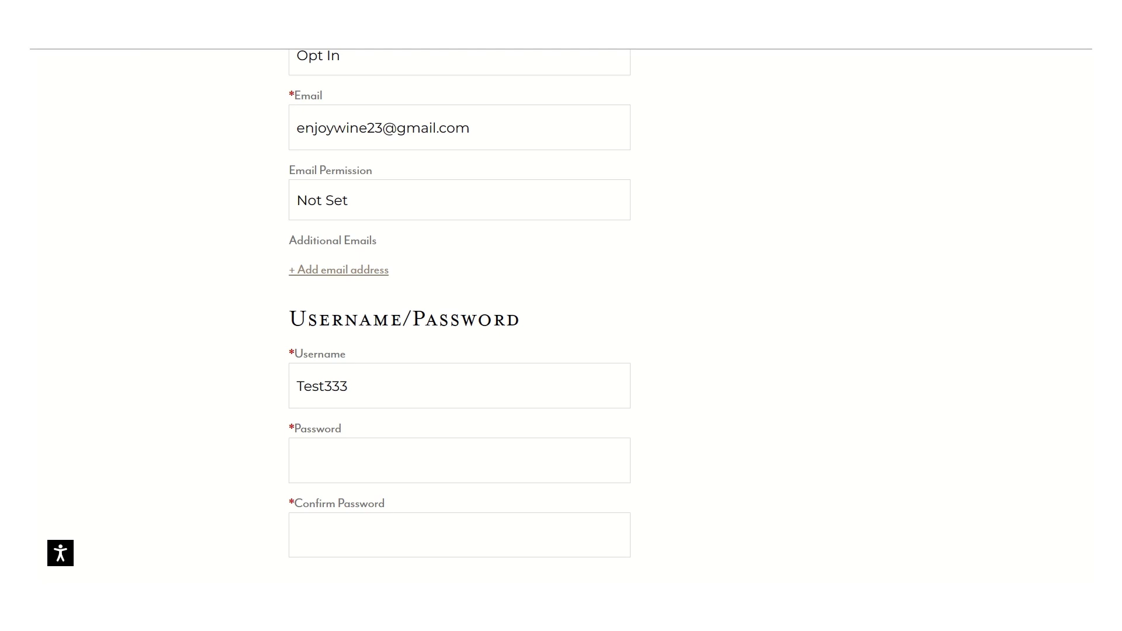
scroll(459, 316, "up", 4)
scroll(459, 316, "down", 5)
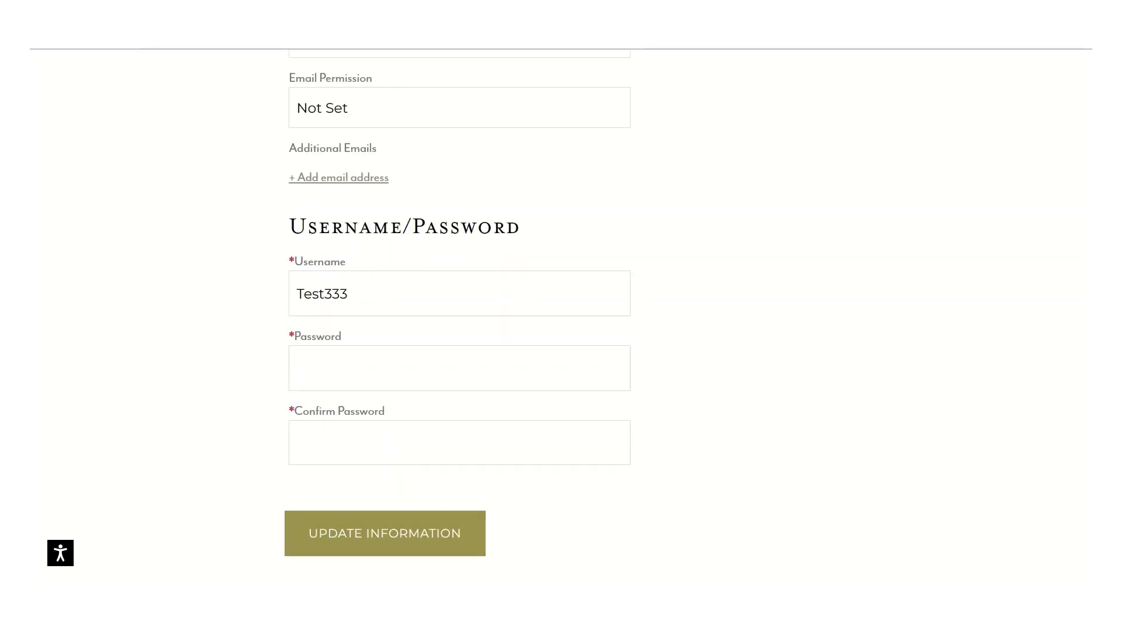
scroll(459, 316, "down", 1)
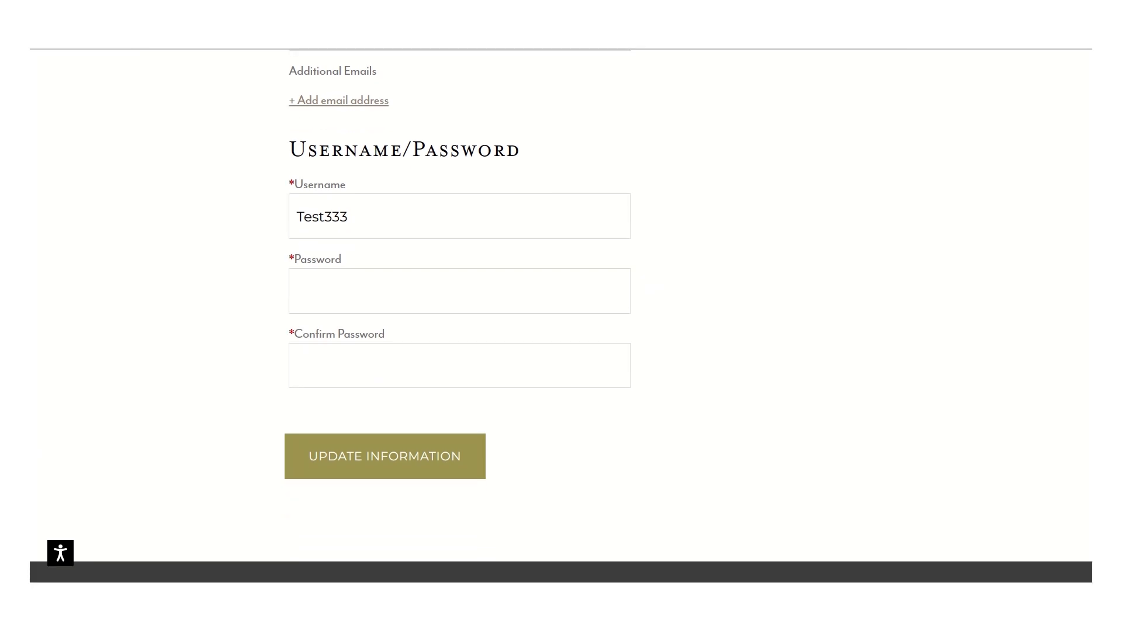
scroll(459, 316, "up", 12)
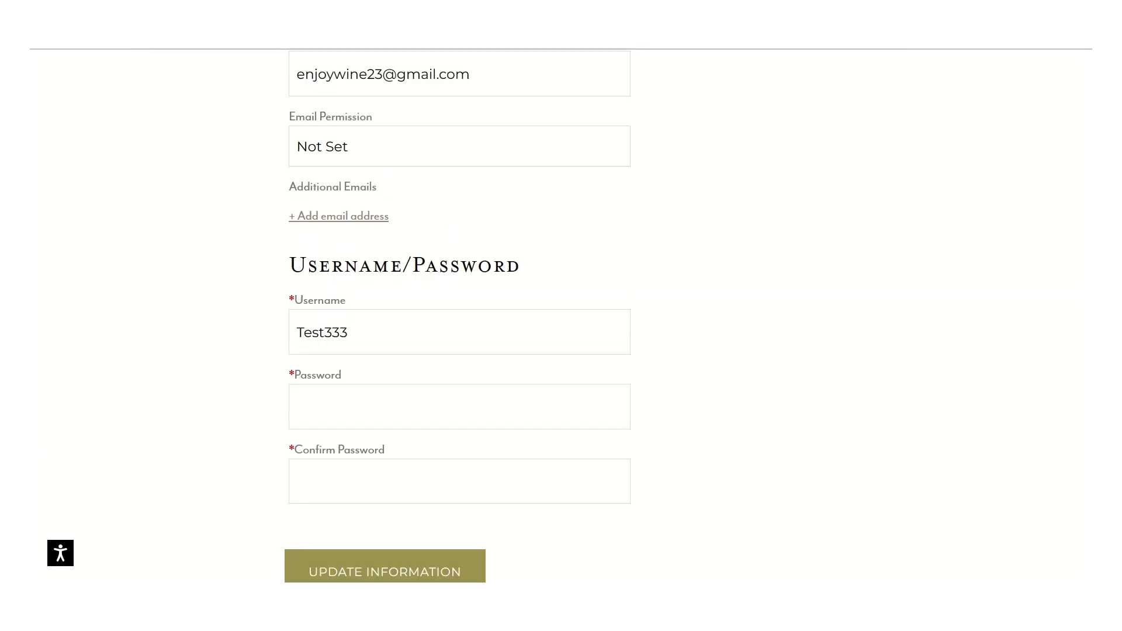
scroll(460, 315, "up", 6)
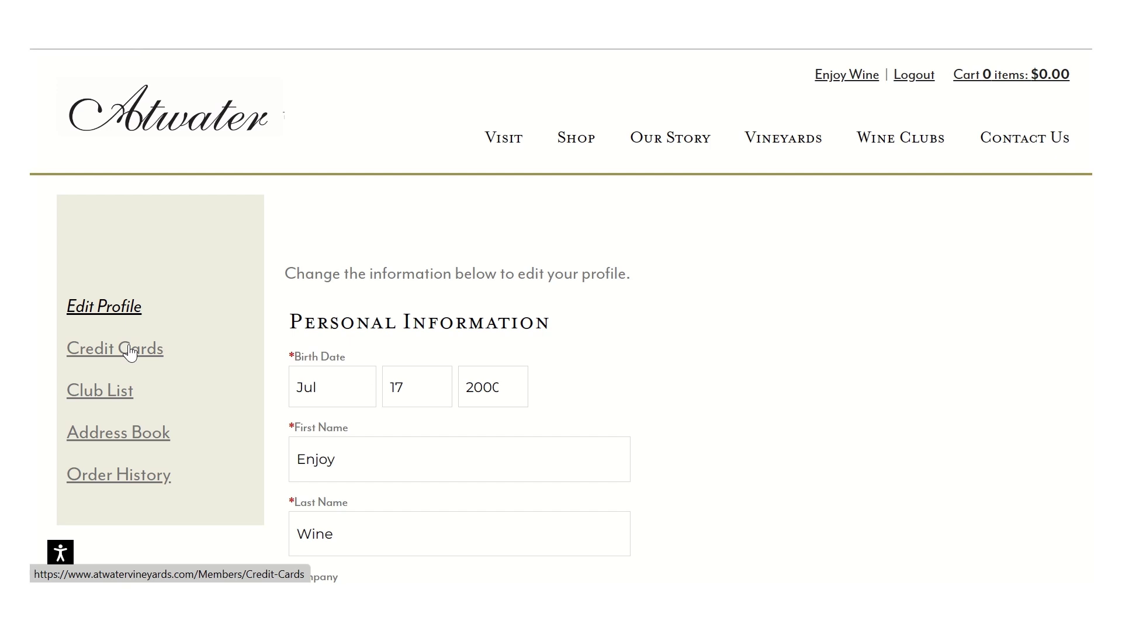
Step: Go to Credit Cards in the account sidebar to view the two saved MasterCards
left_click(130, 353)
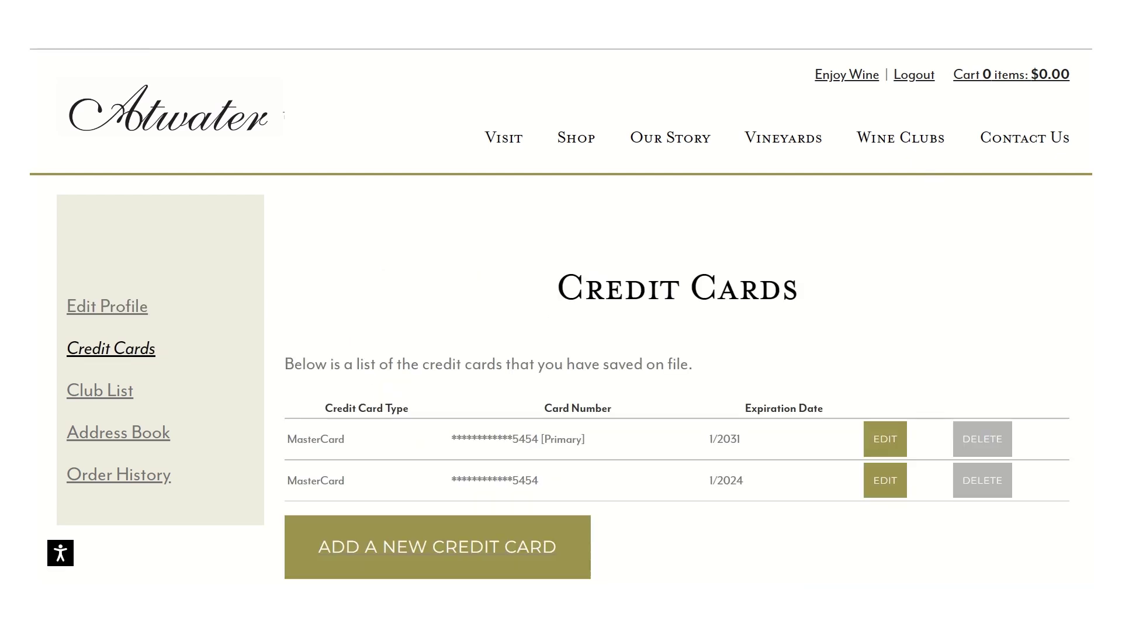
scroll(929, 164, "down", 3)
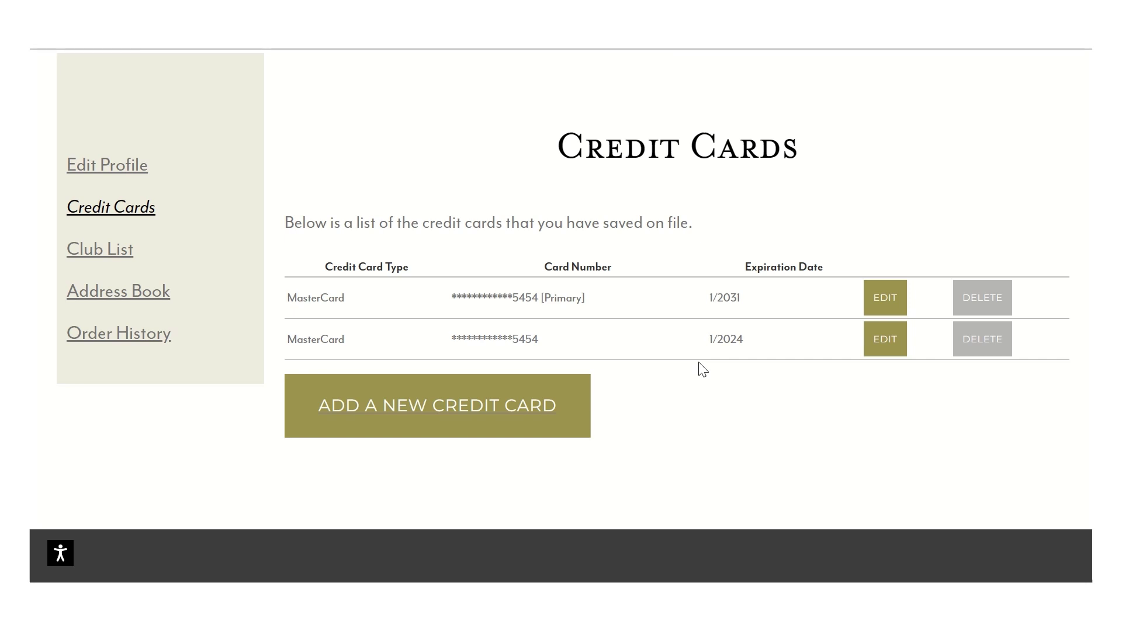
Step: Uncheck Helios and Gaia on the 1/2031 primary card's Payment Method form and save it
left_click(883, 299)
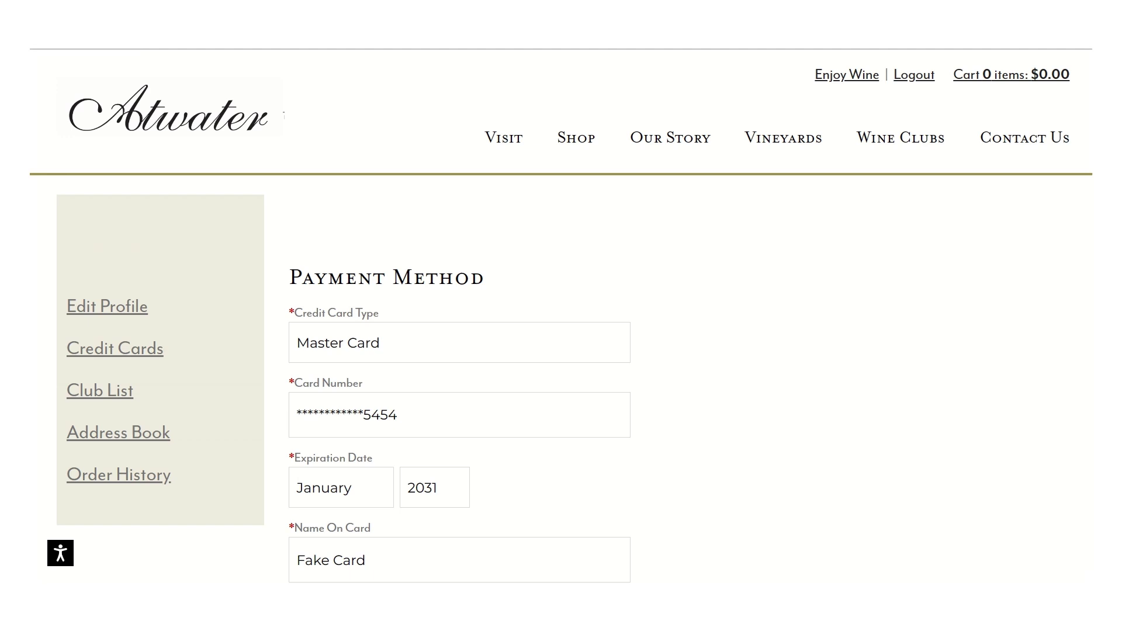
scroll(561, 315, "down", 6)
scroll(561, 316, "up", 1)
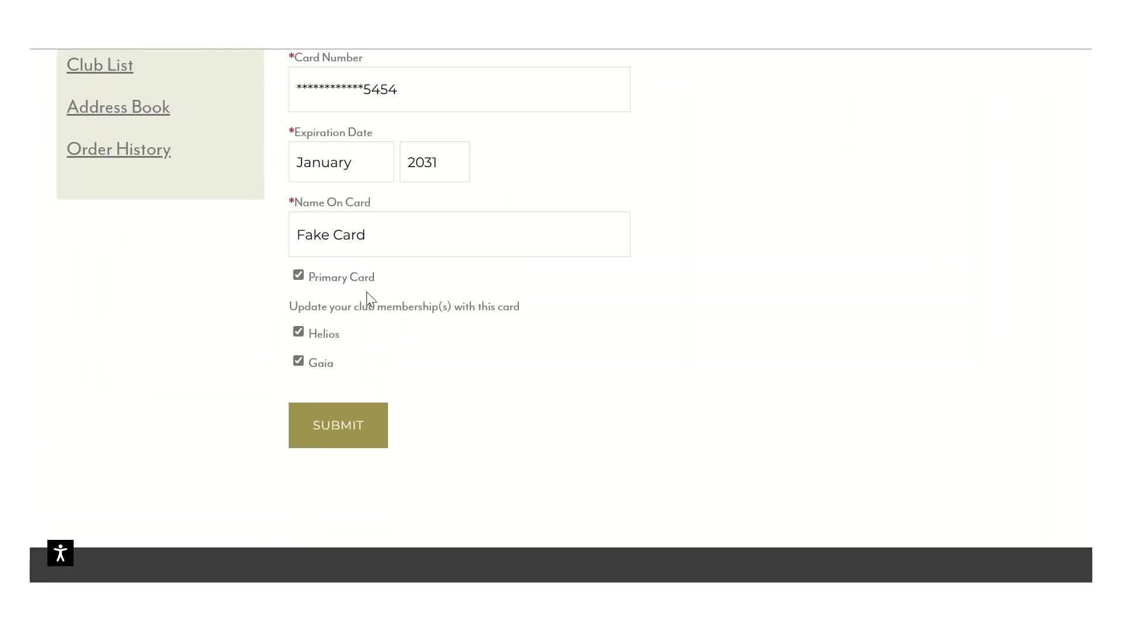
left_click(299, 333)
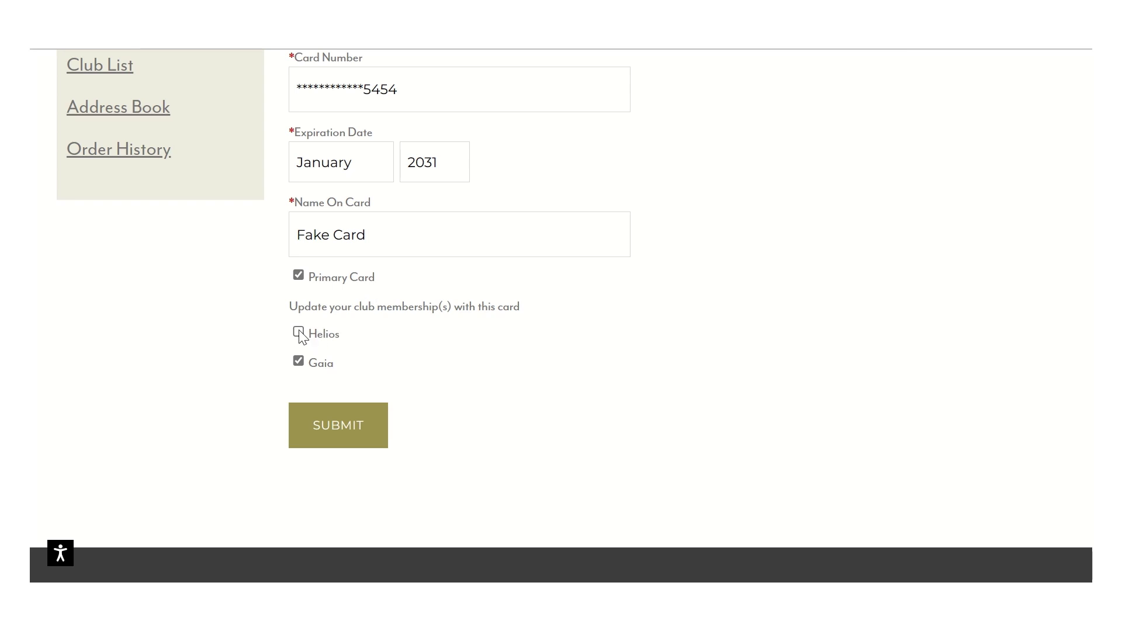
left_click(298, 362)
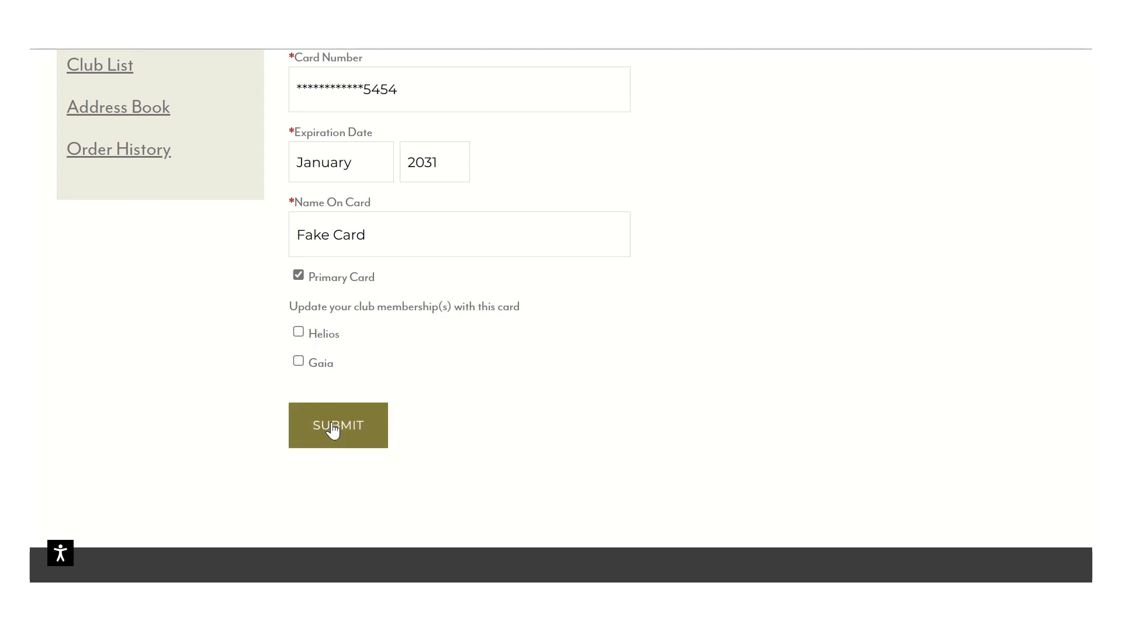
left_click(333, 430)
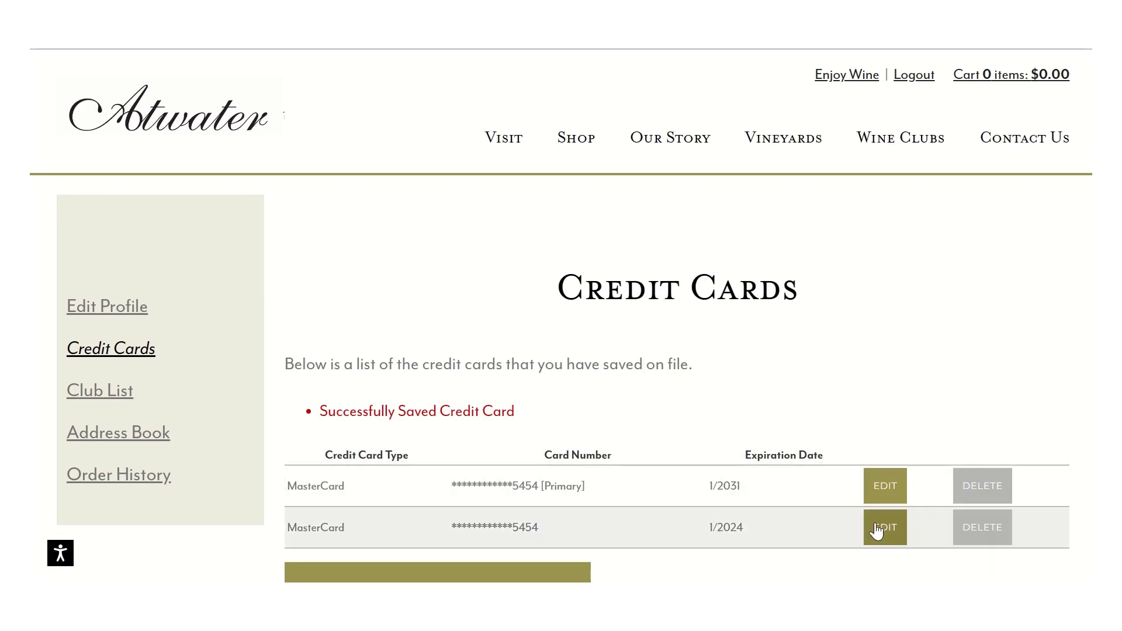
Step: Link the old 1/2024 card to the Helios and Gaia clubs and save it
left_click(876, 531)
scroll(877, 529, "down", 2)
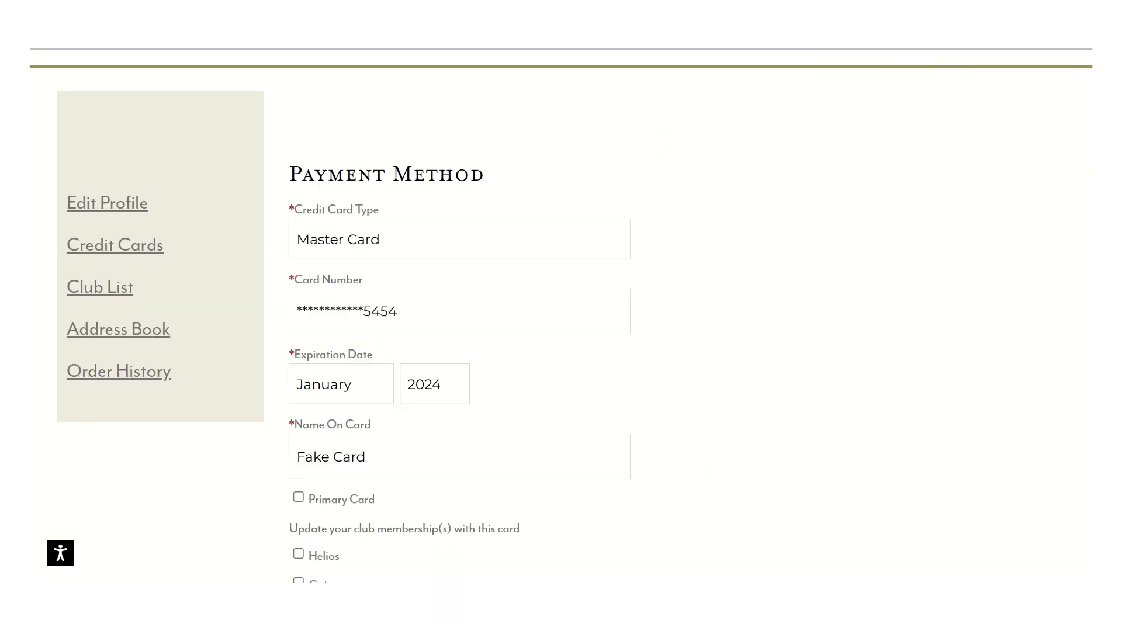
scroll(561, 315, "down", 5)
scroll(561, 315, "up", 2)
left_click(298, 310)
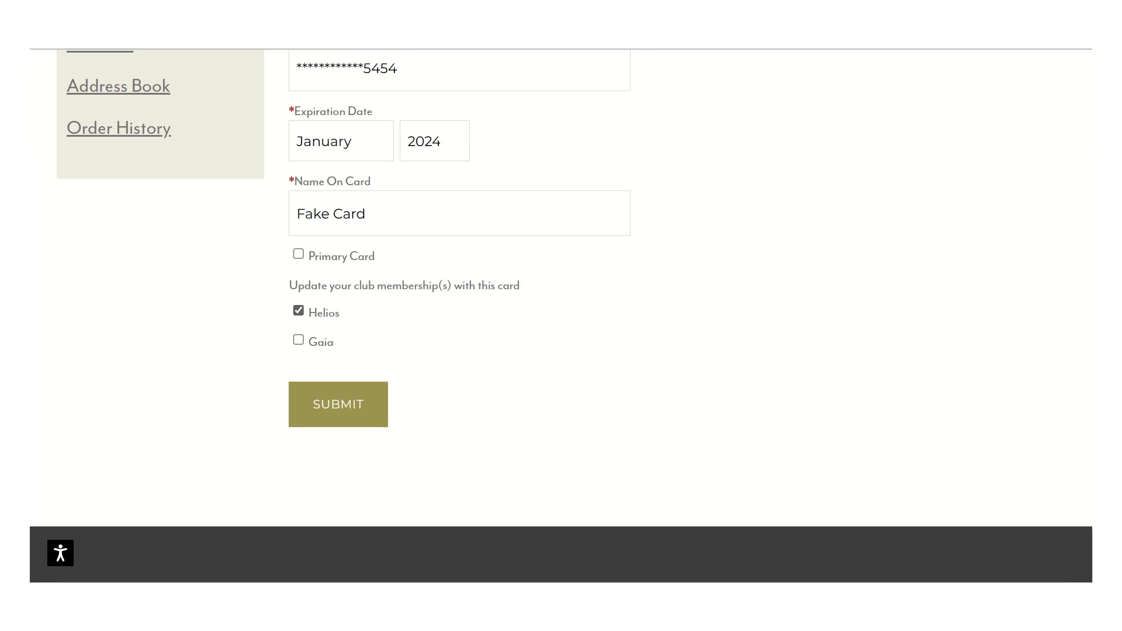
left_click(298, 340)
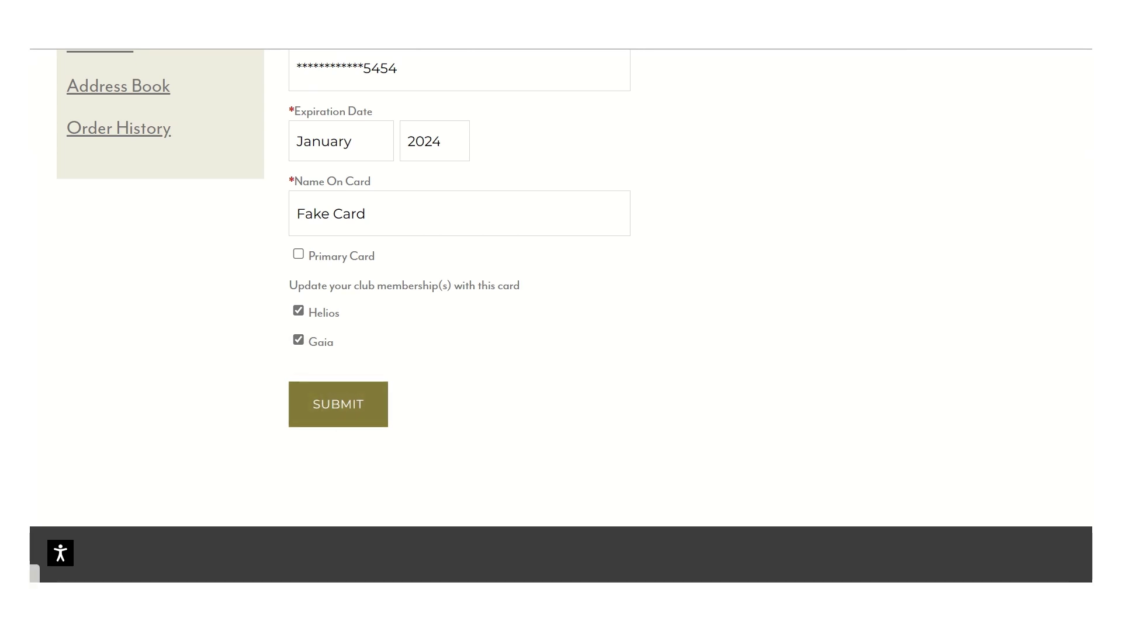
left_click(337, 403)
Step: Delete the old 1/2024 card and confirm
scroll(560, 316, "down", 2)
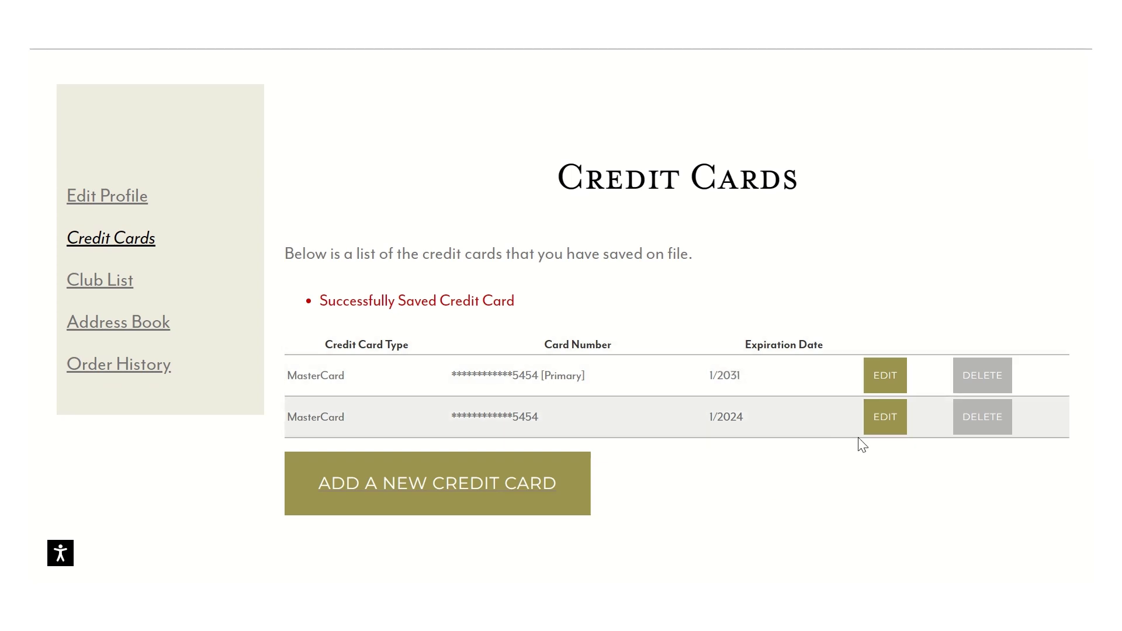
left_click(983, 422)
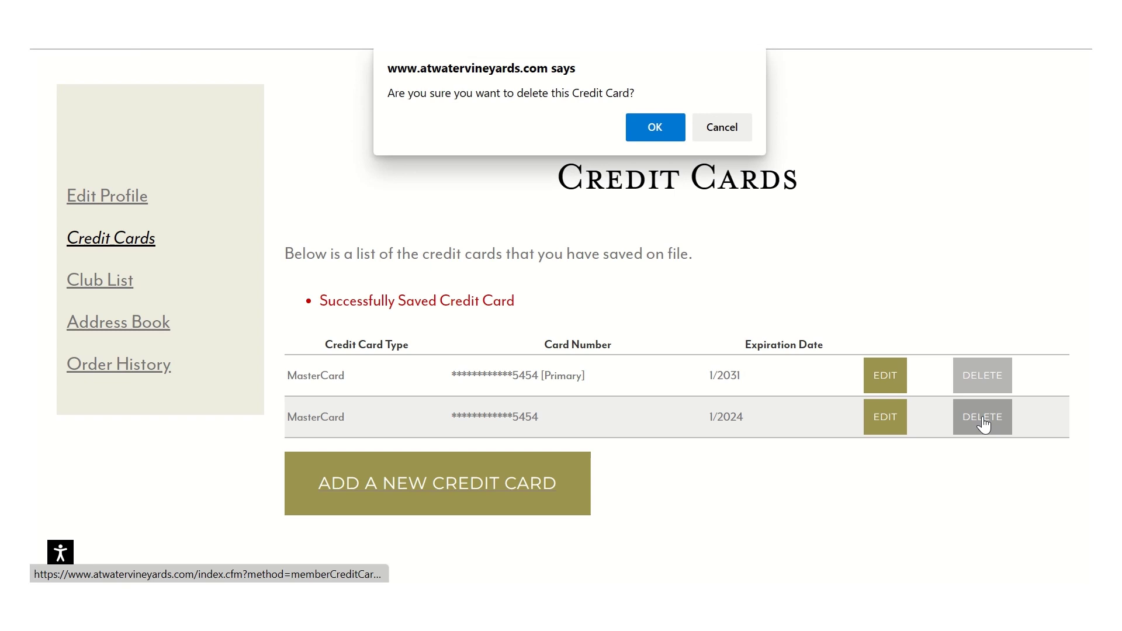
left_click(655, 121)
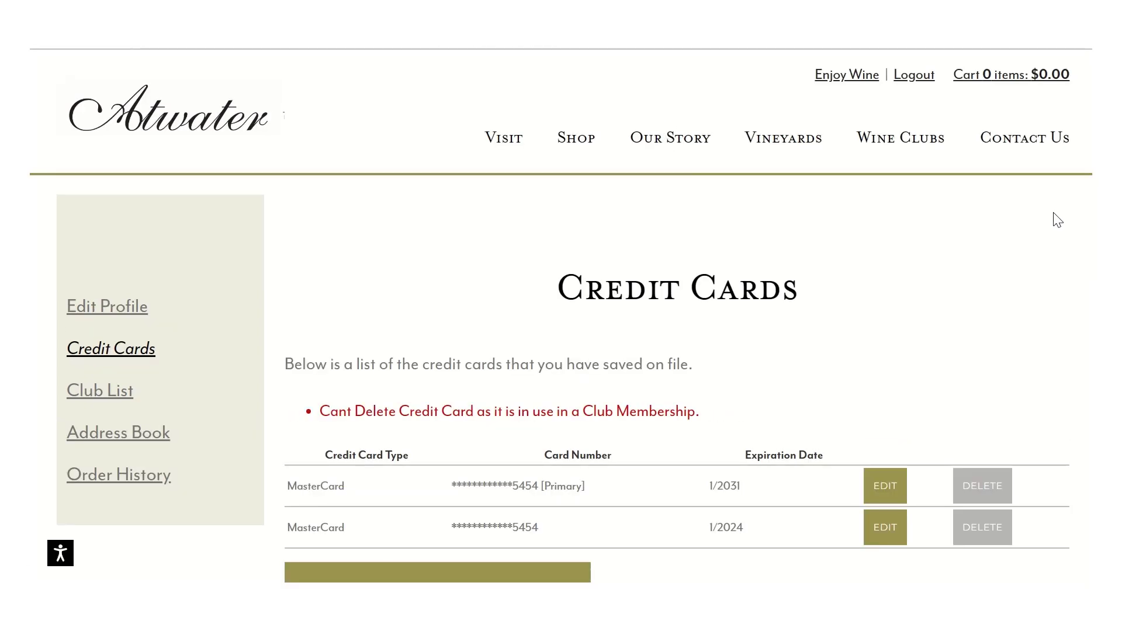
Step: Link the 1/2031 primary card to both Helios and Gaia clubs and save
scroll(560, 302, "down", 2)
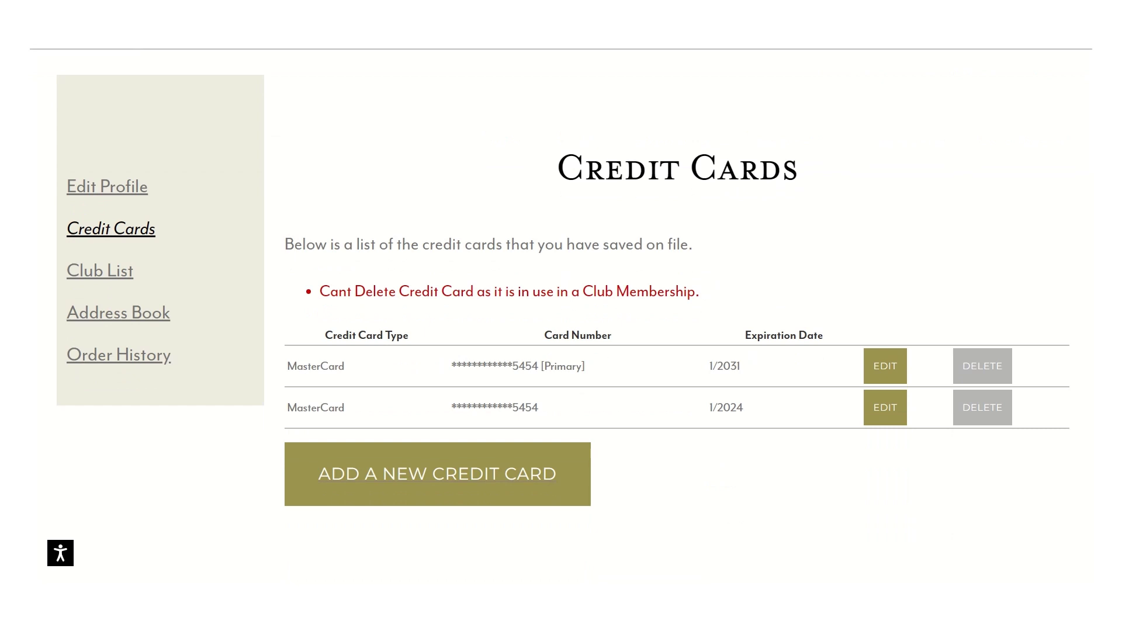
left_click(889, 372)
scroll(888, 375, "down", 8)
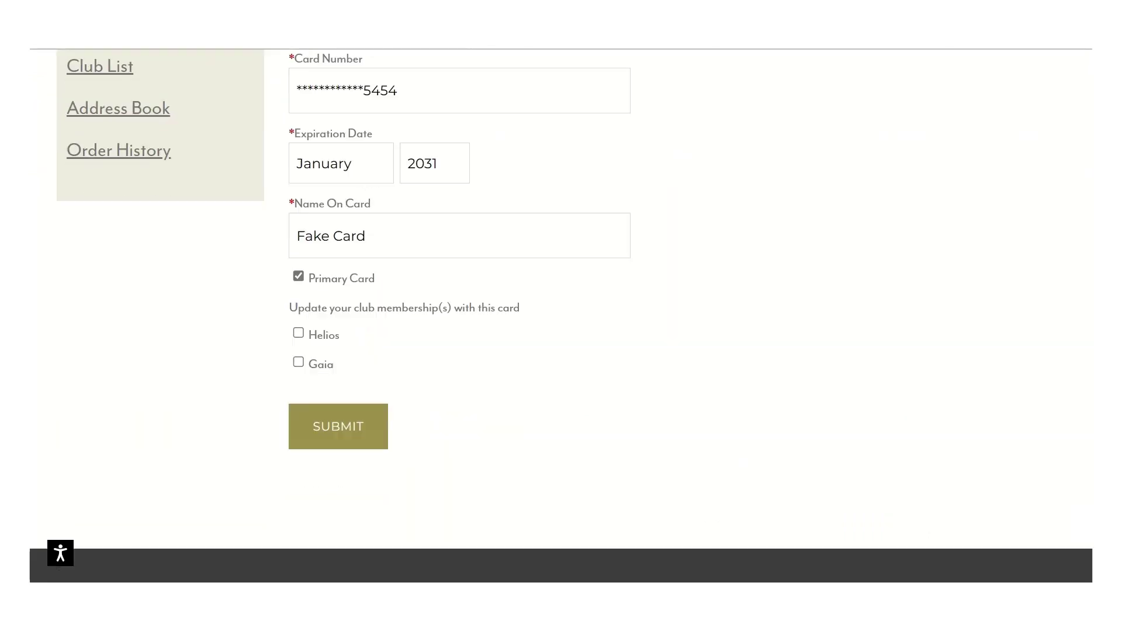
left_click(298, 225)
left_click(298, 253)
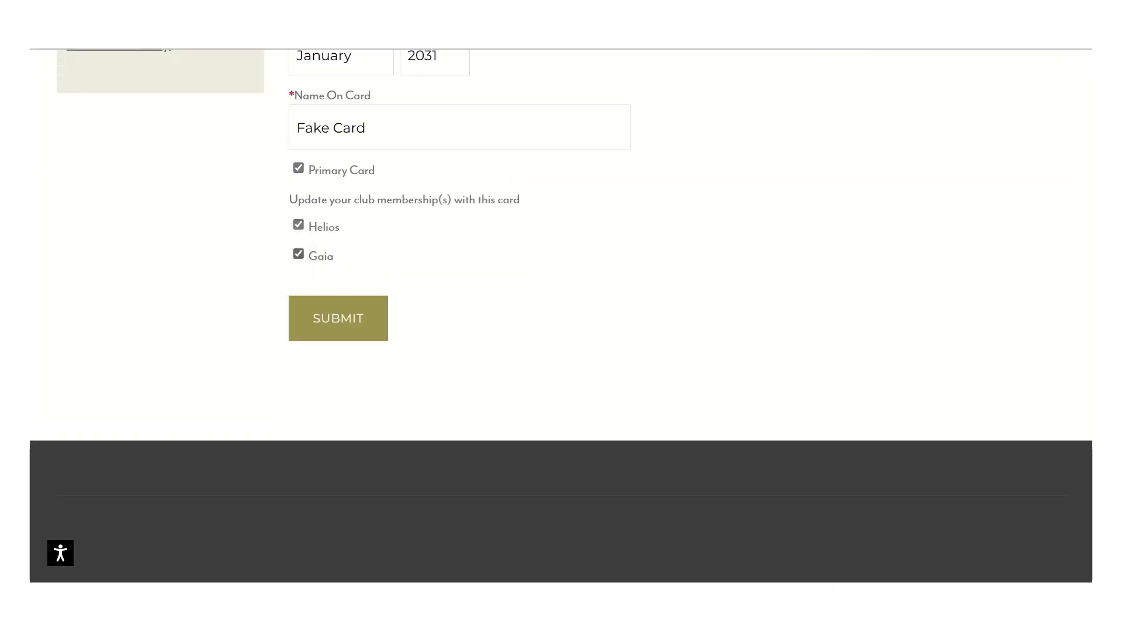
left_click(338, 318)
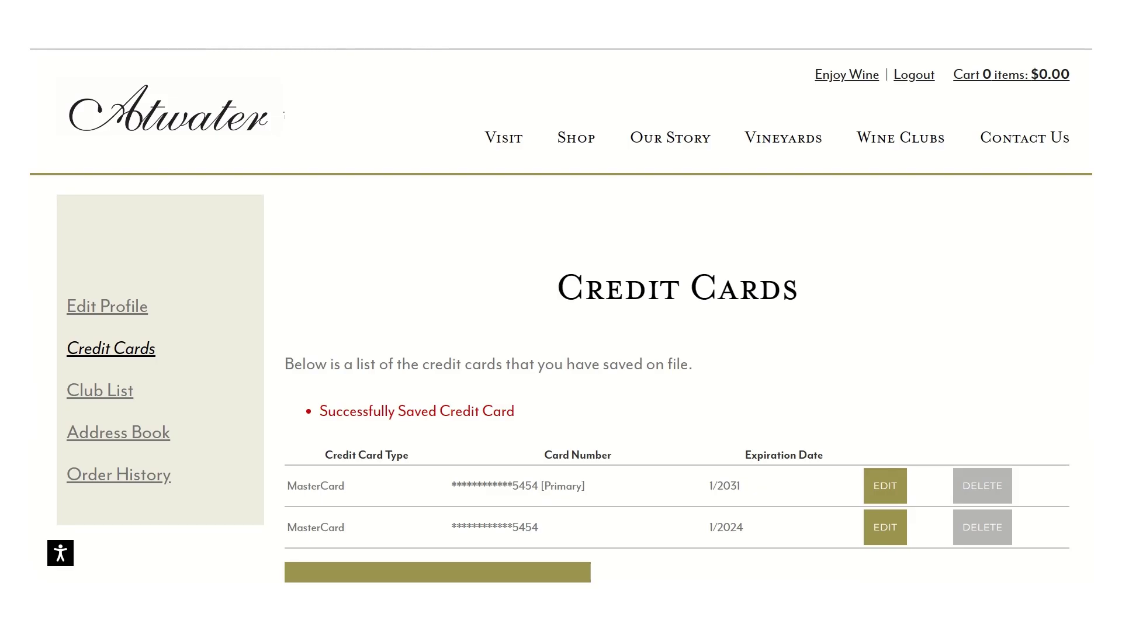
Step: Remove the 1/2024 MasterCard again, confirming with OK, leaving only the primary card
scroll(678, 350, "down", 2)
left_click(982, 434)
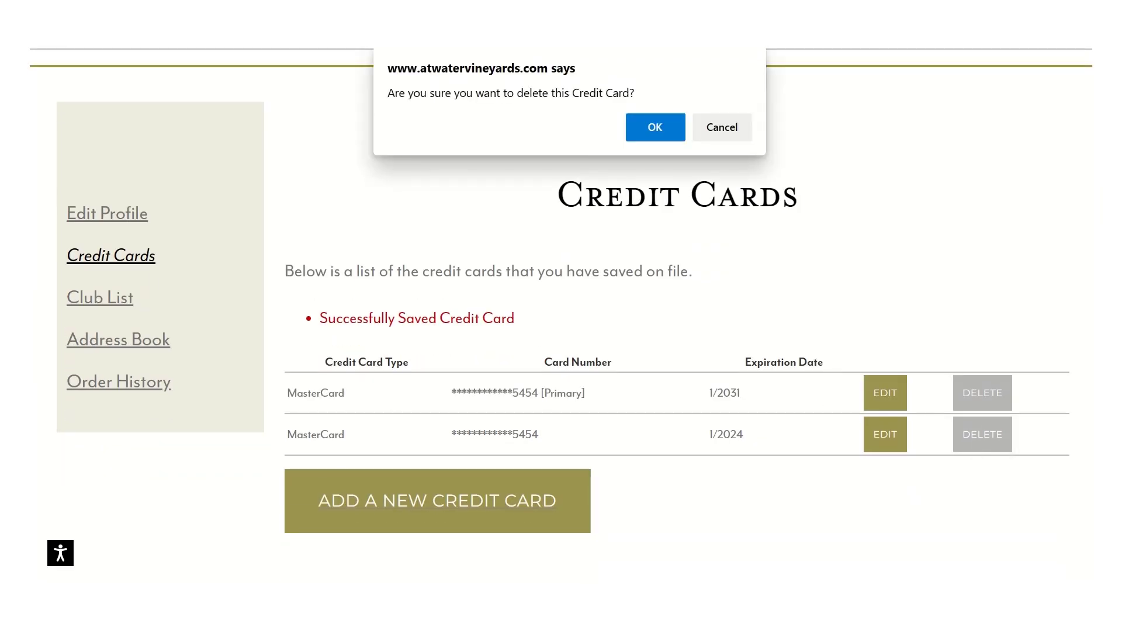
left_click(655, 126)
scroll(560, 315, "down", 2)
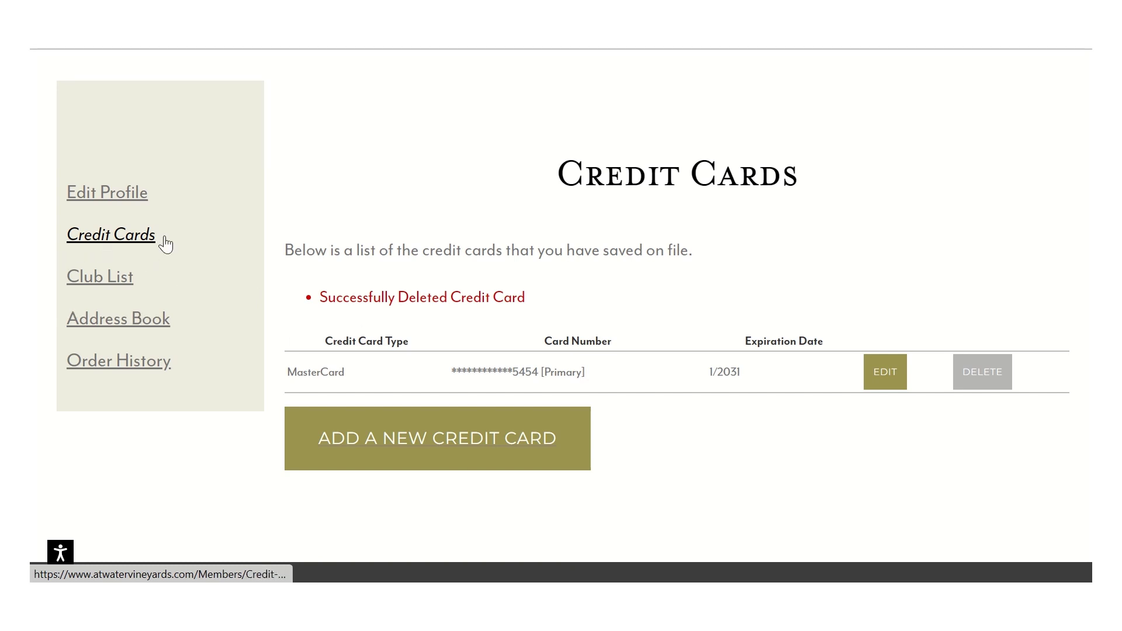
Step: Open Club List to see Helios on hold Jan 7–31, 2023 and Gaia active since Jan 7
left_click(113, 280)
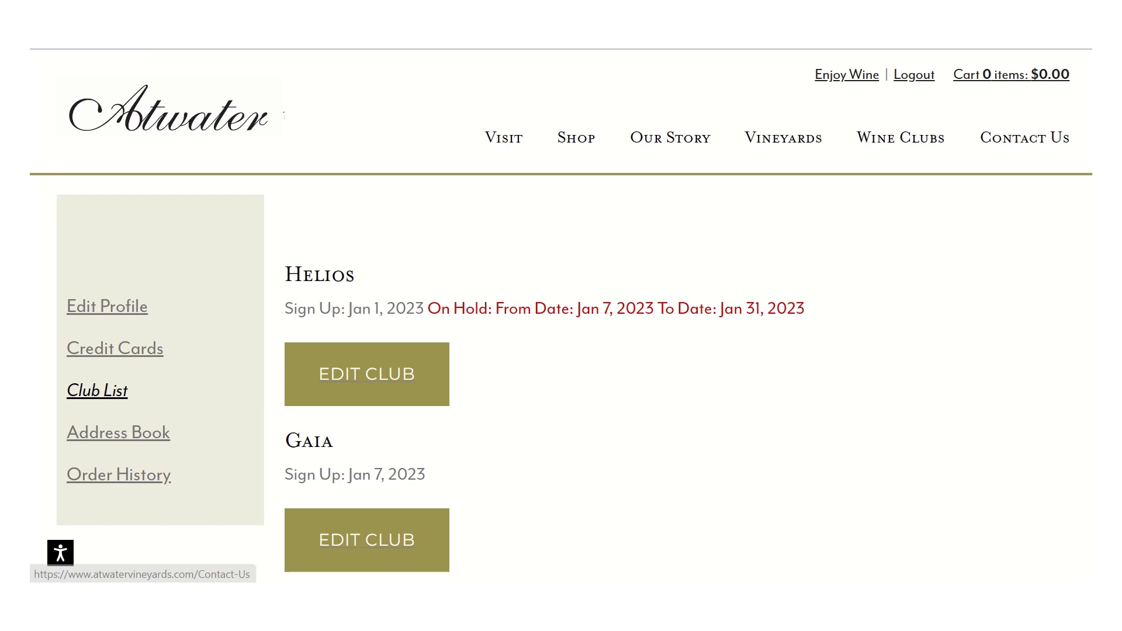
scroll(701, 216, "down", 2)
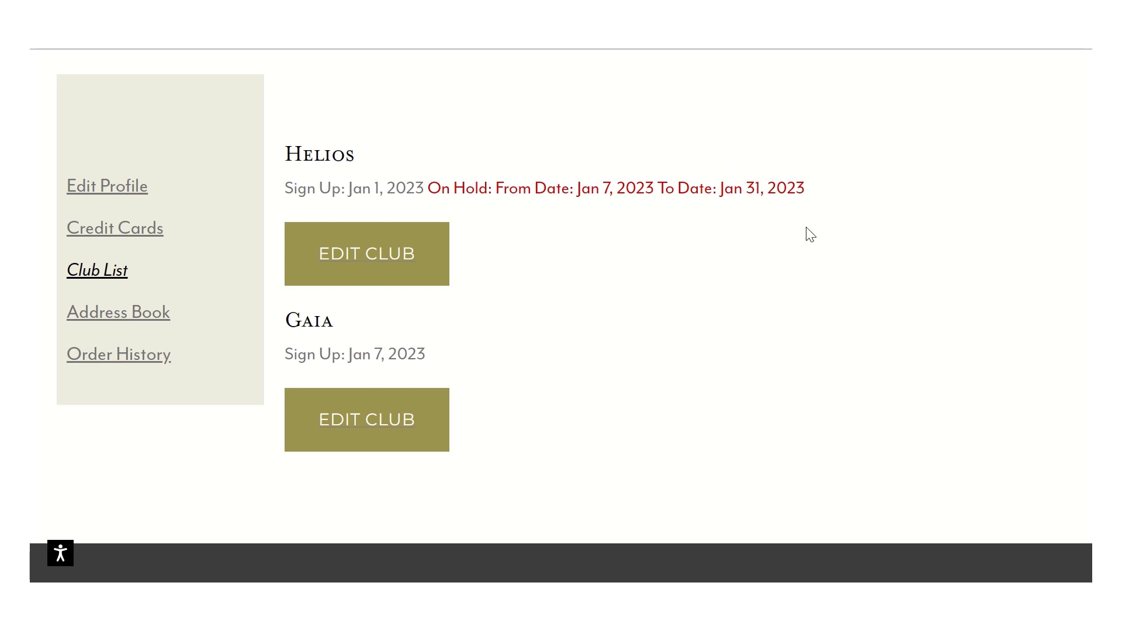
scroll(810, 234, "down", 2)
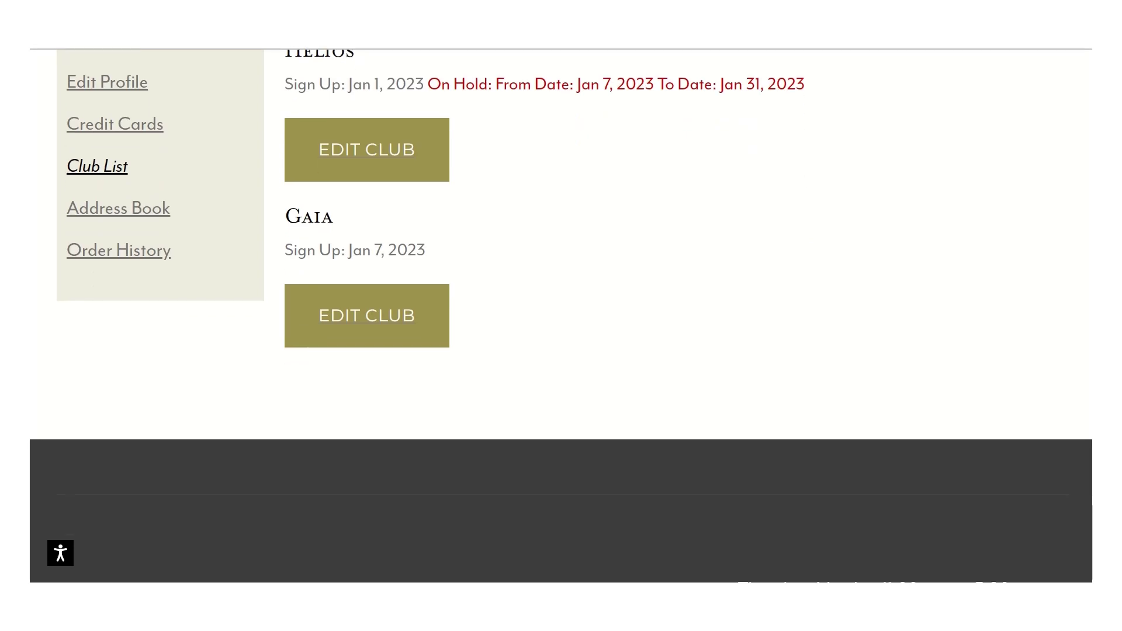
left_click(367, 318)
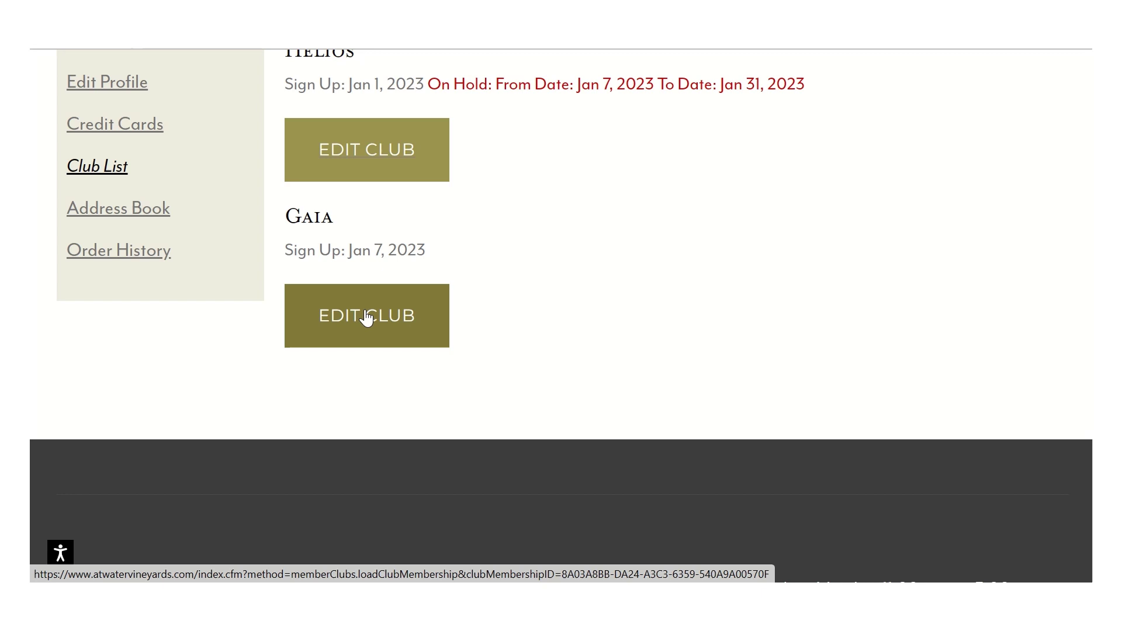
left_click(366, 316)
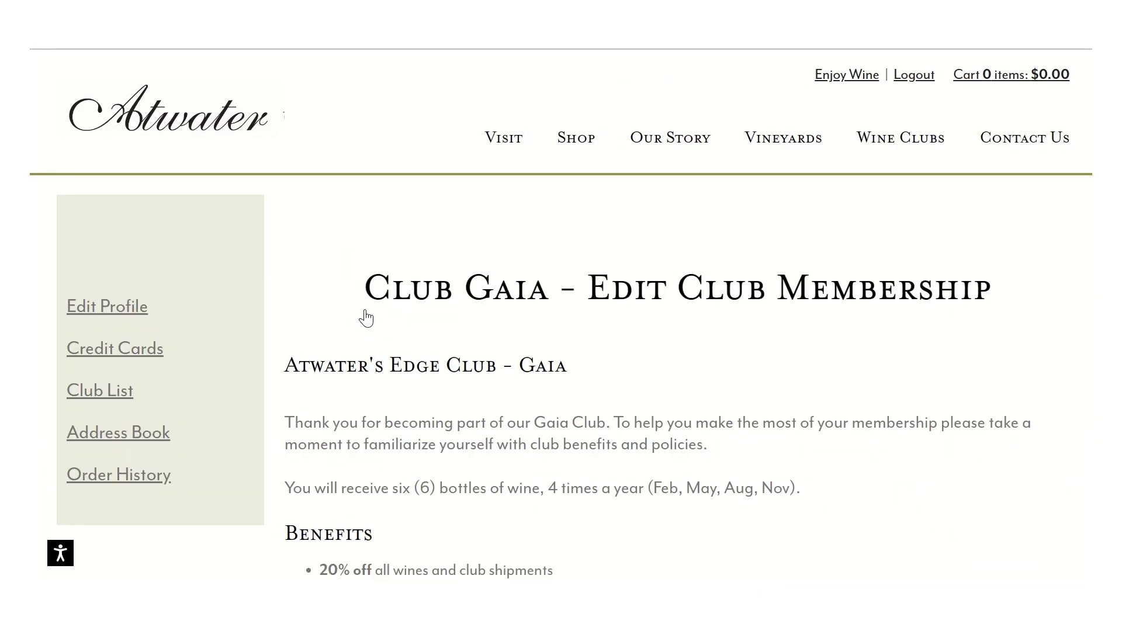
scroll(367, 318, "down", 5)
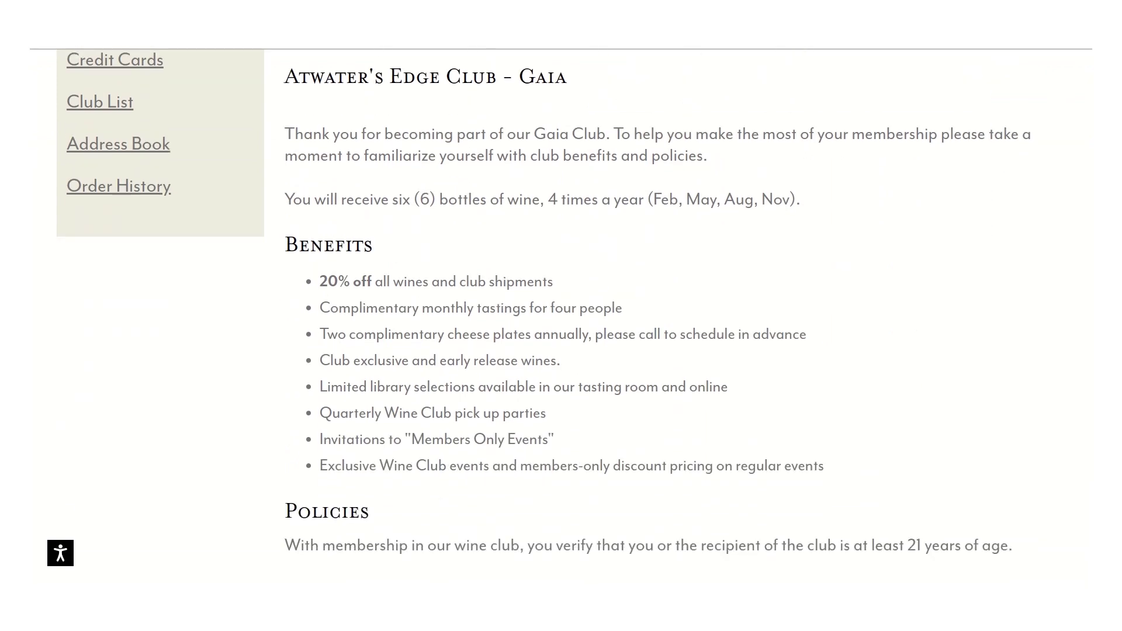
scroll(642, 316, "down", 13)
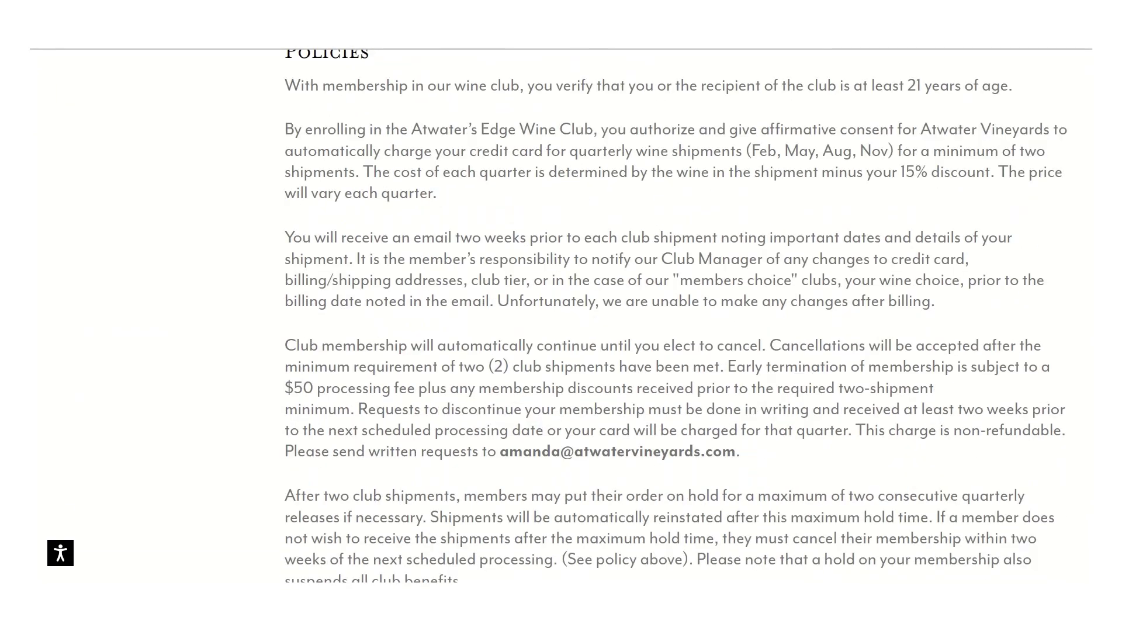
scroll(642, 316, "down", 3)
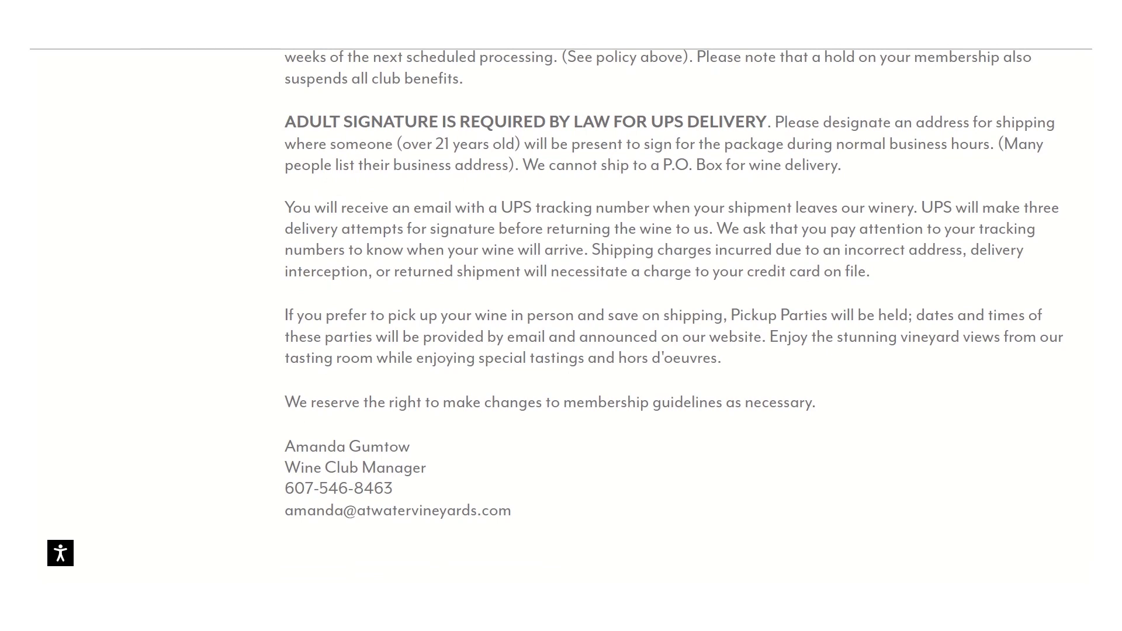
scroll(671, 316, "down", 1)
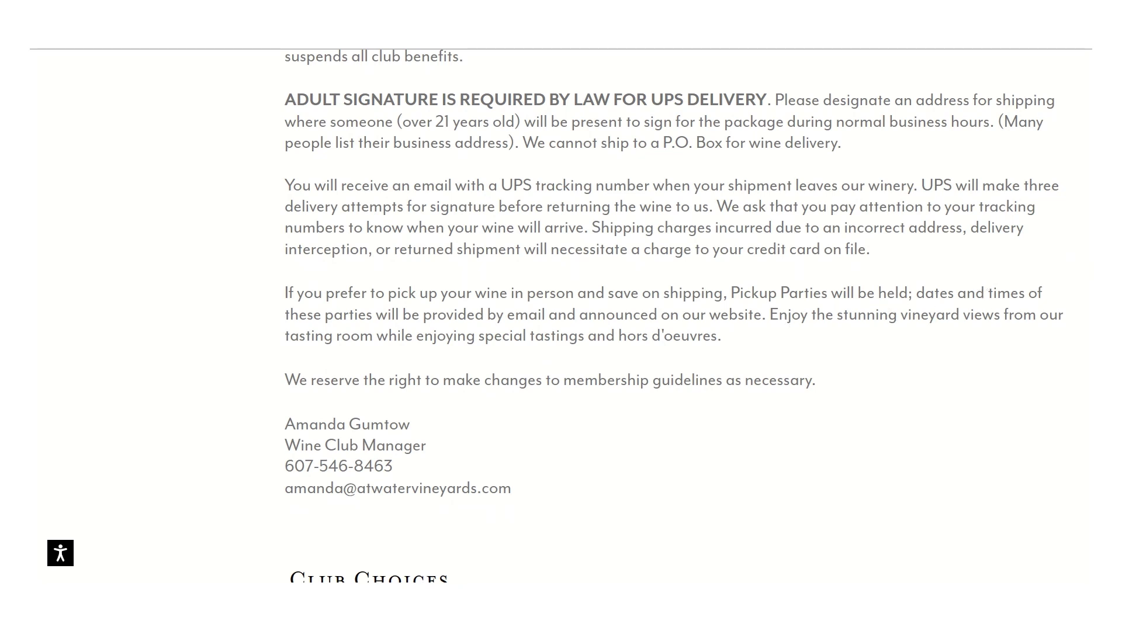
scroll(671, 316, "down", 2)
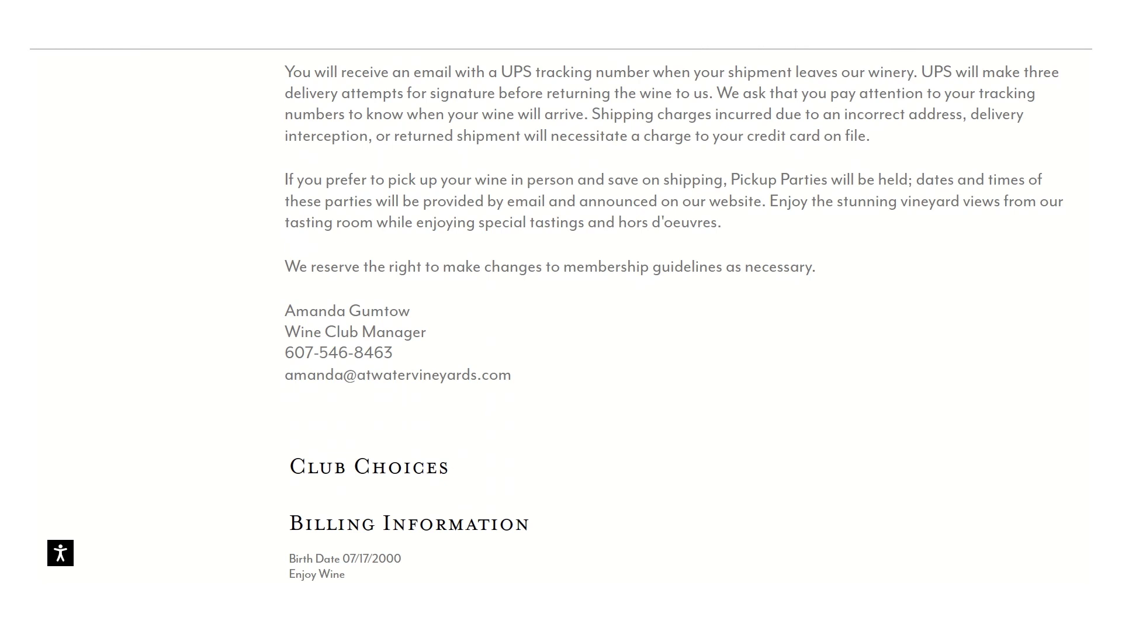
scroll(561, 316, "down", 8)
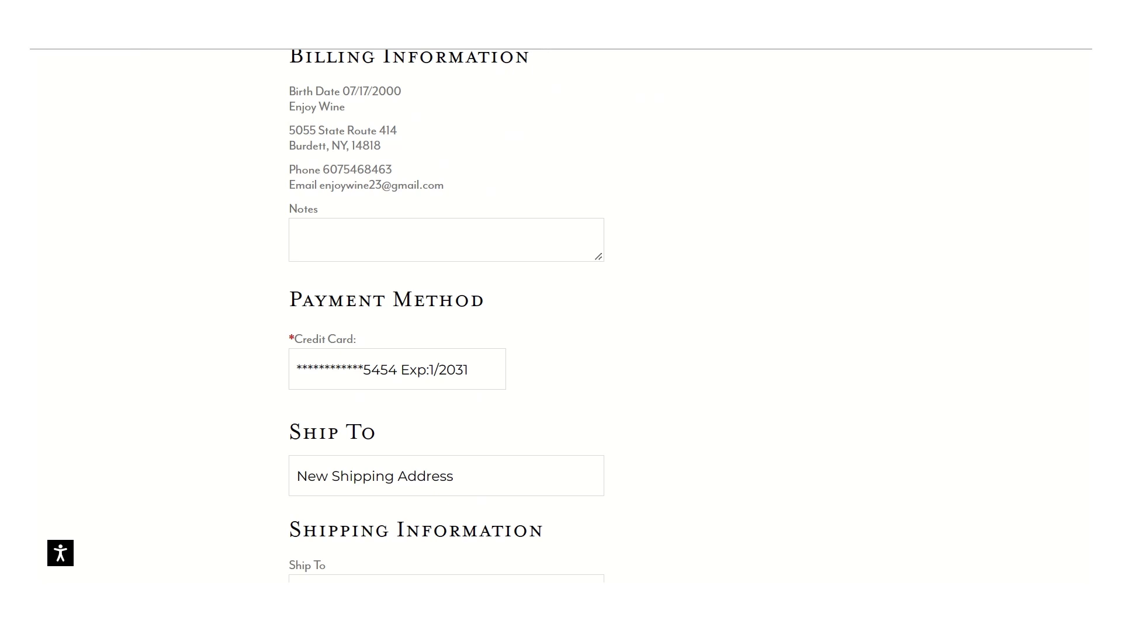
scroll(444, 287, "down", 5)
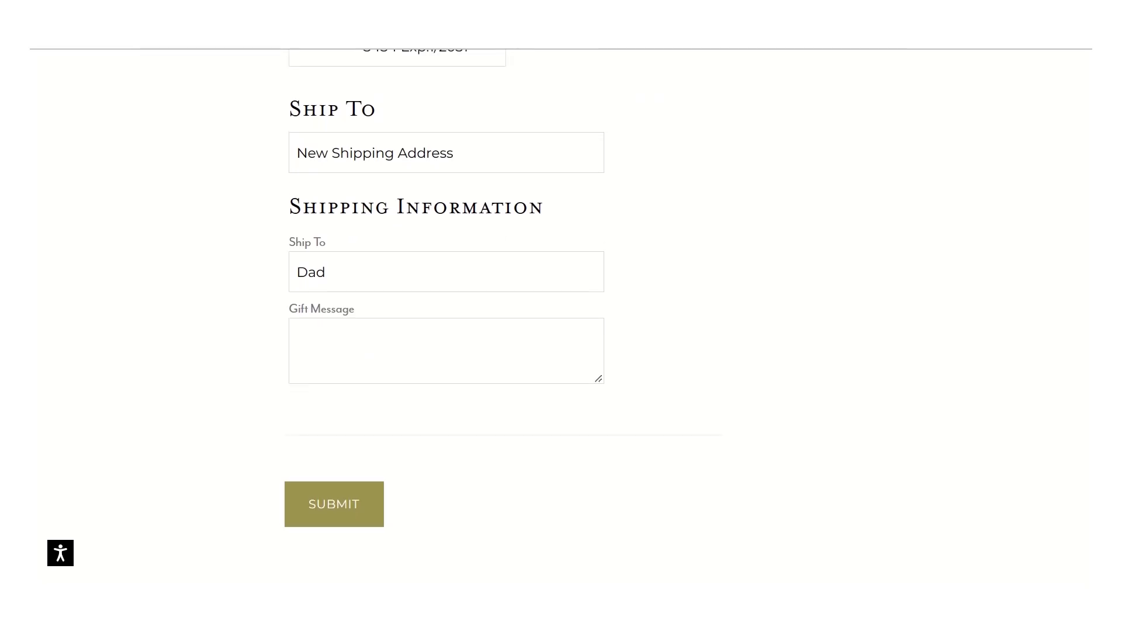
scroll(382, 209, "up", 20)
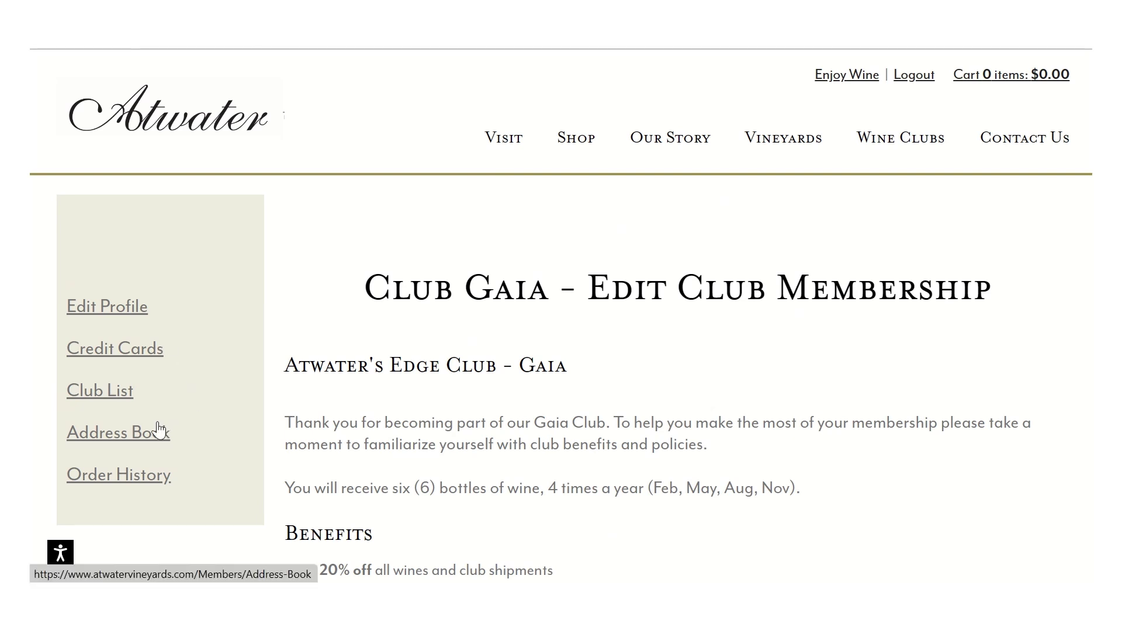
Step: Open the Address Book listing the Dad and Vacation Home shipping addresses
left_click(147, 442)
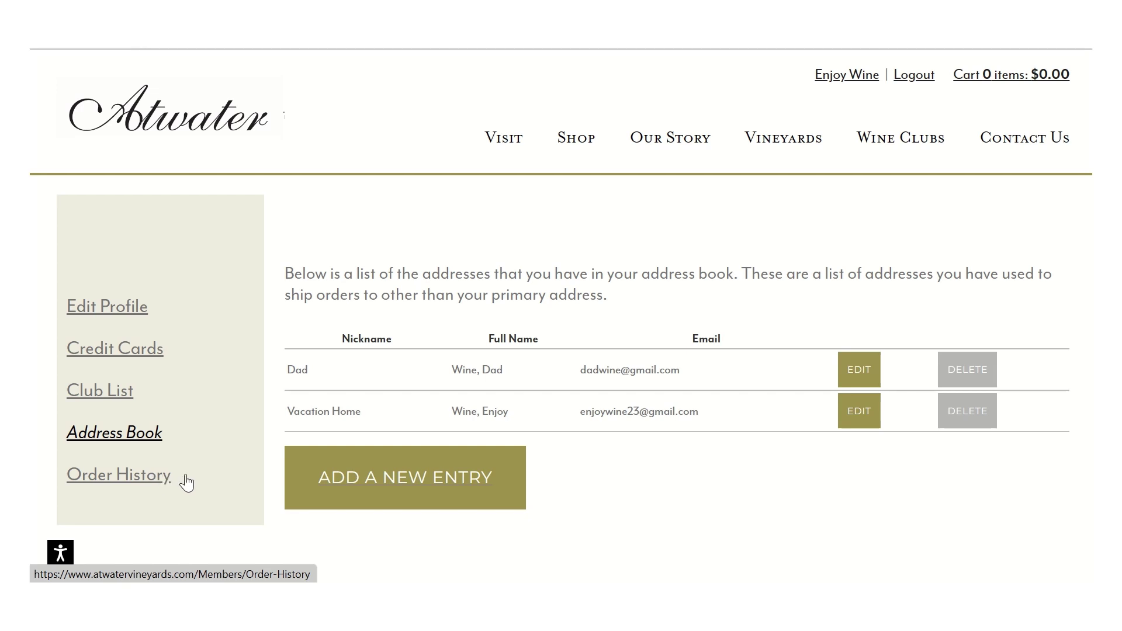
Step: Open Order History and scroll through the six completed Jan 7, 2023 orders
left_click(140, 479)
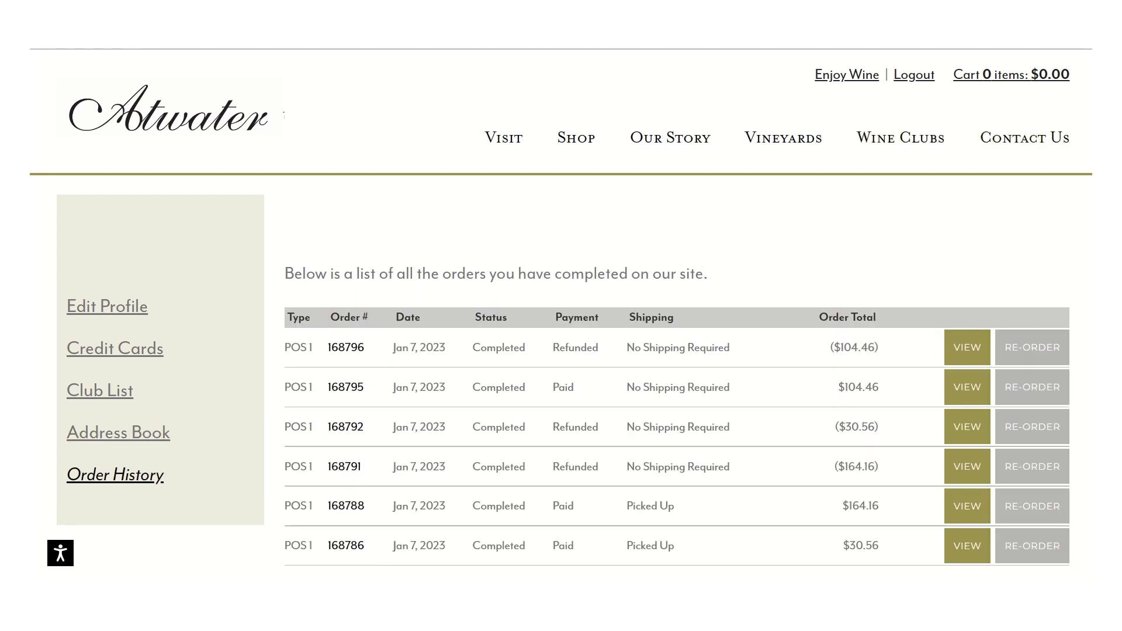
scroll(956, 169, "down", 2)
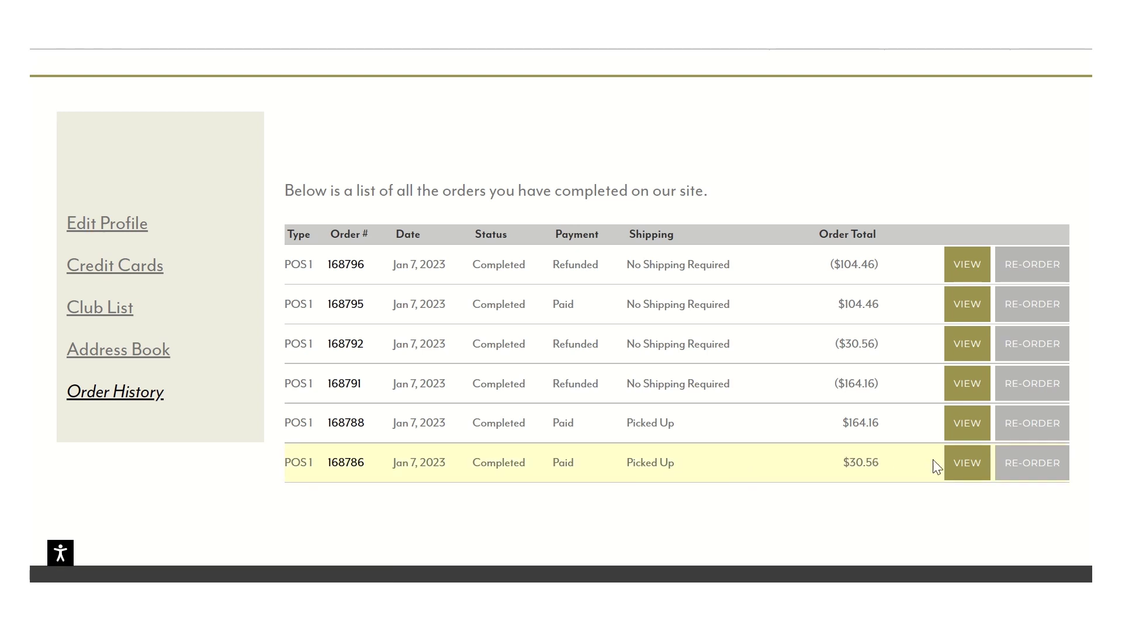
Step: Open the Jan 7, 2023 $104.46 order and review its three wines and cash-paid totals
left_click(958, 310)
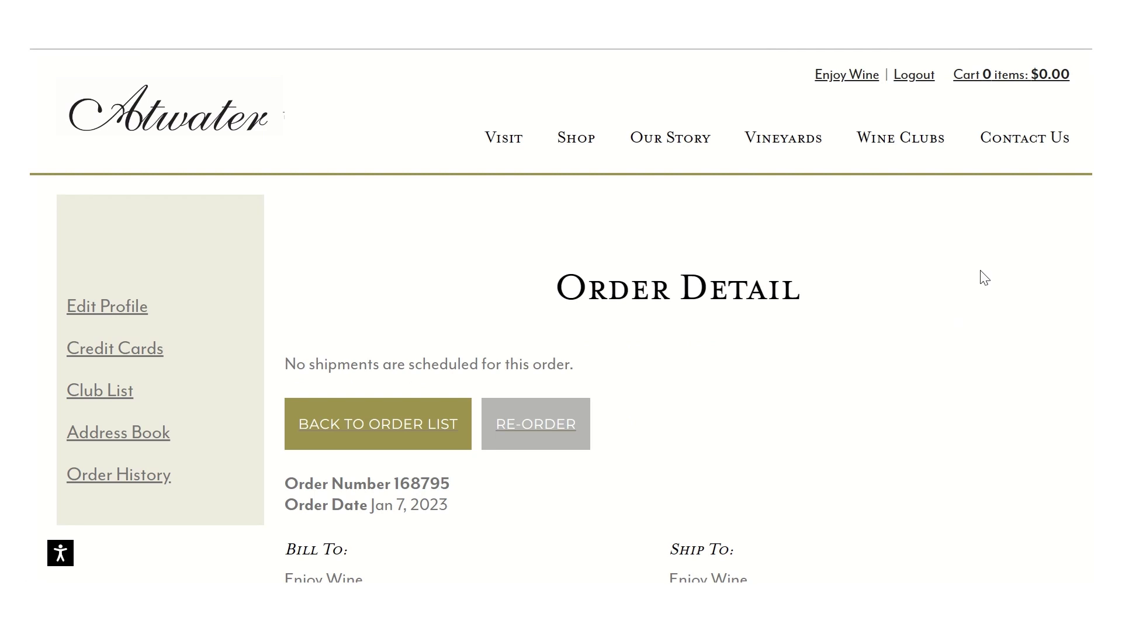
scroll(561, 316, "down", 6)
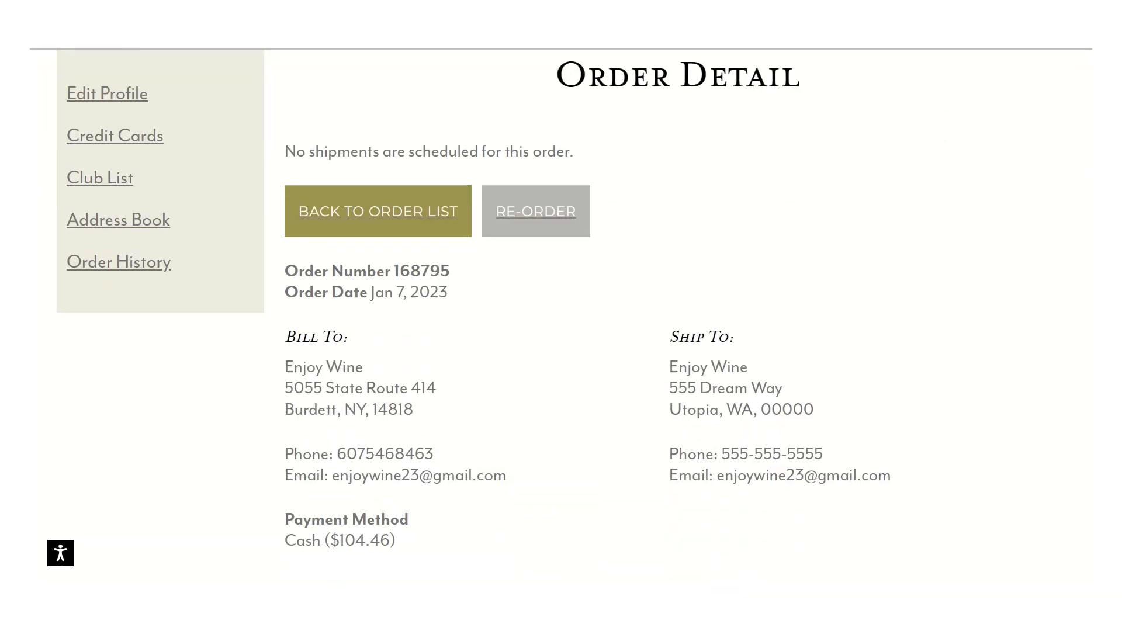
scroll(560, 315, "down", 2)
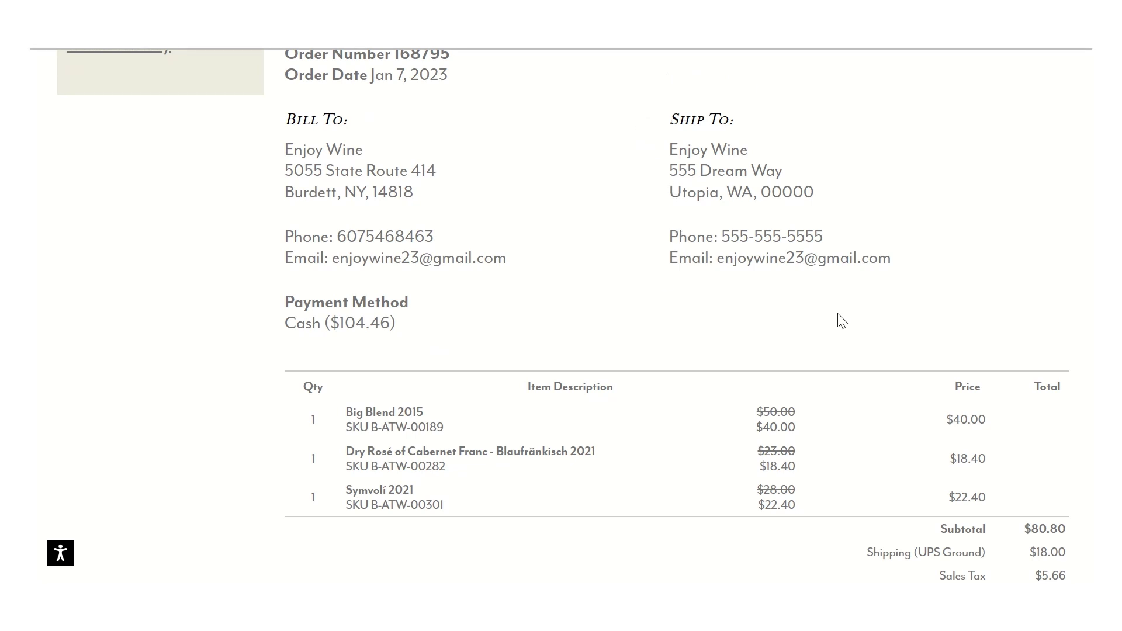
scroll(1045, 273, "down", 4)
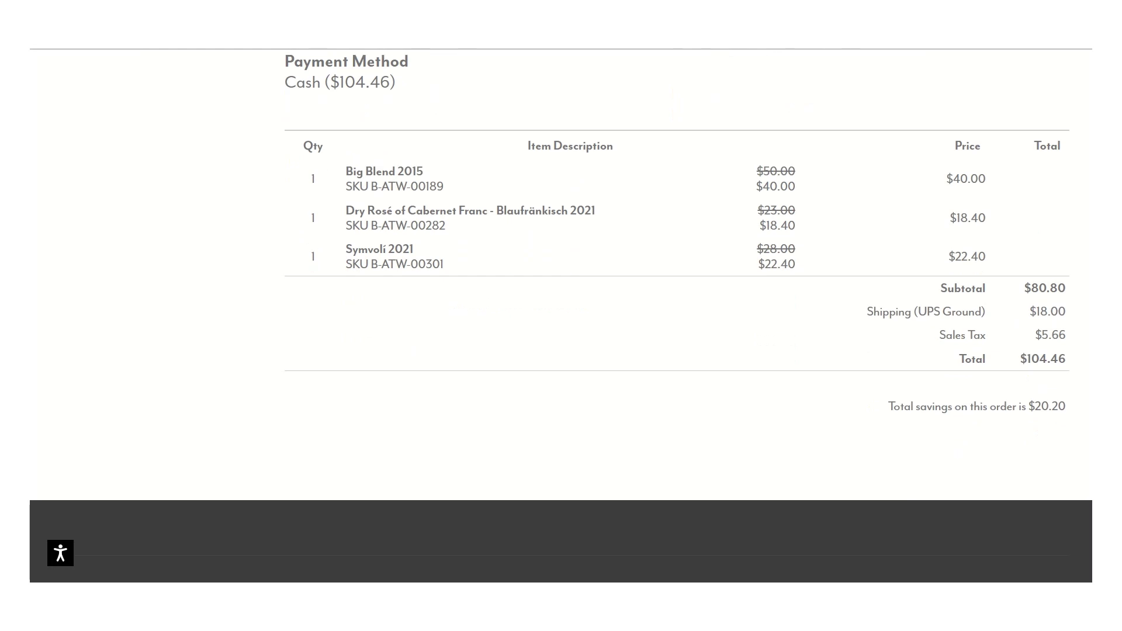
scroll(561, 292, "up", 6)
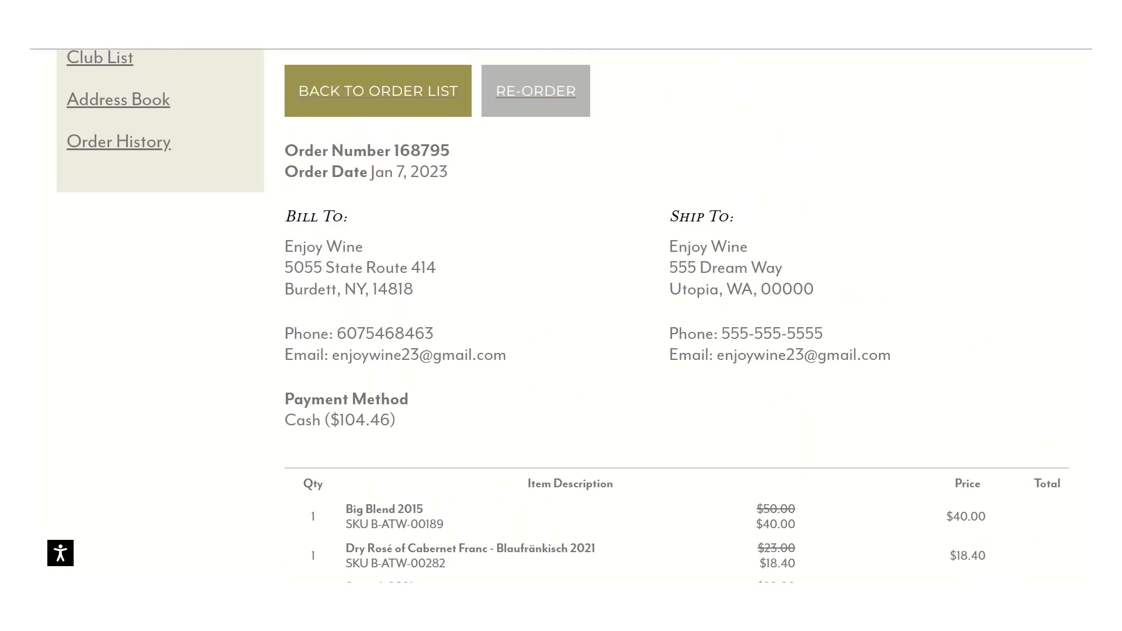
scroll(561, 316, "up", 3)
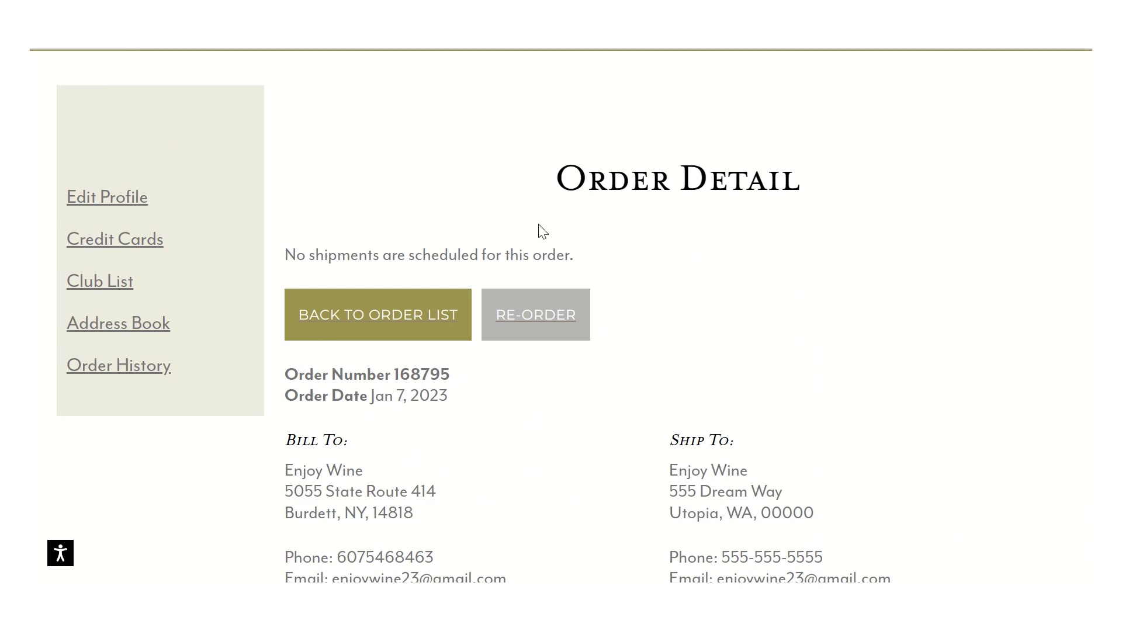
Step: Re-order the three wines into the cart and review the $106.70 Shopping Cart
left_click(548, 322)
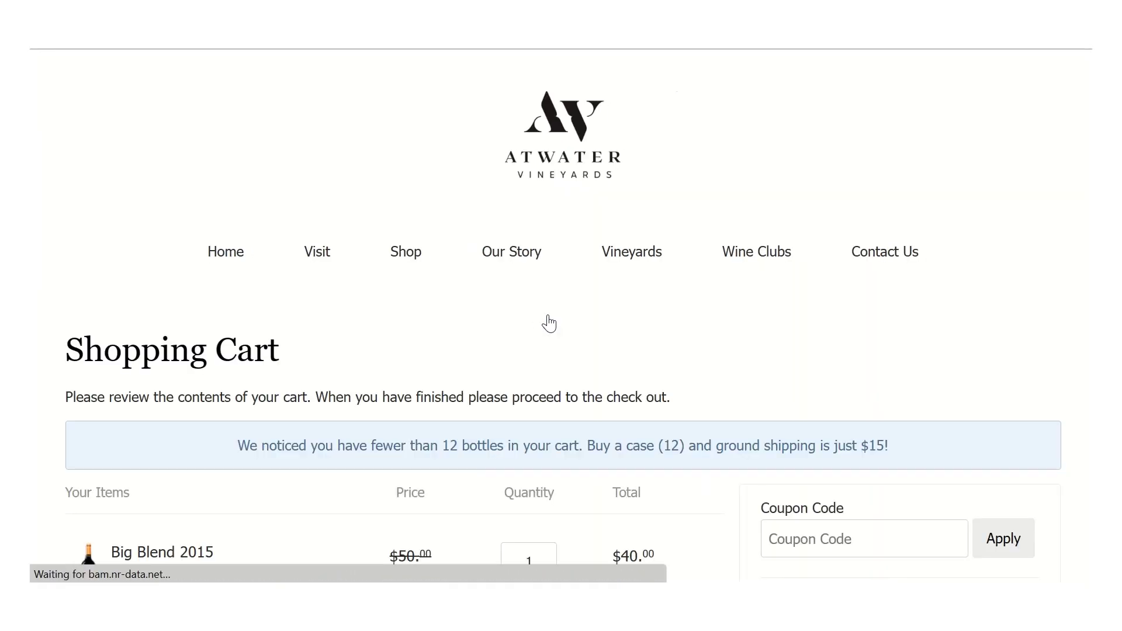
scroll(545, 320, "down", 2)
scroll(561, 320, "down", 3)
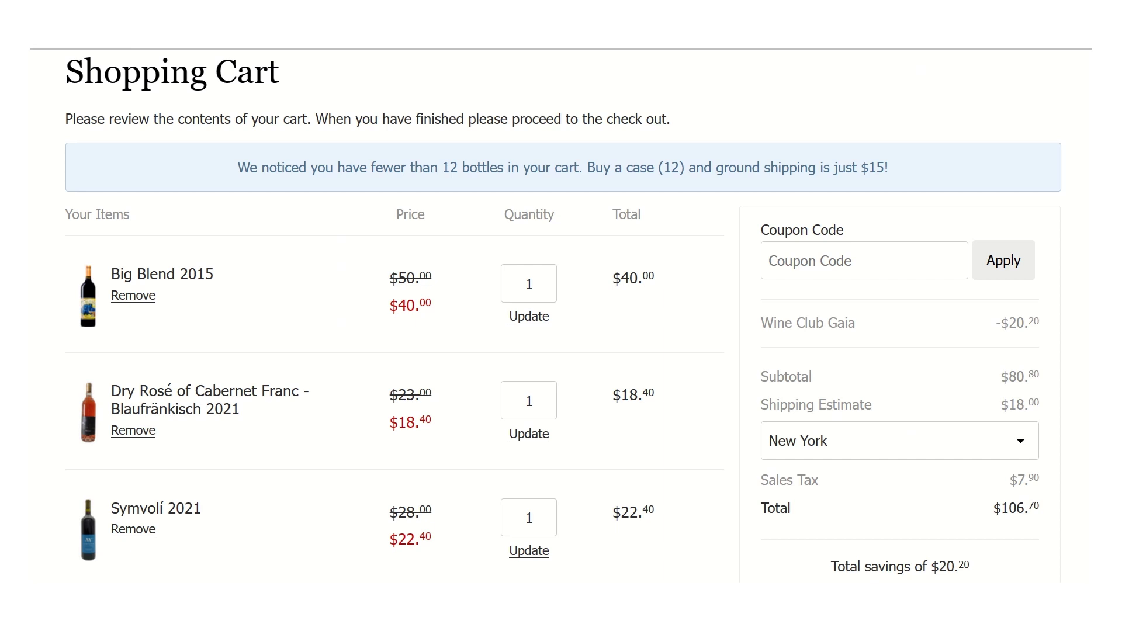
scroll(561, 320, "down", 2)
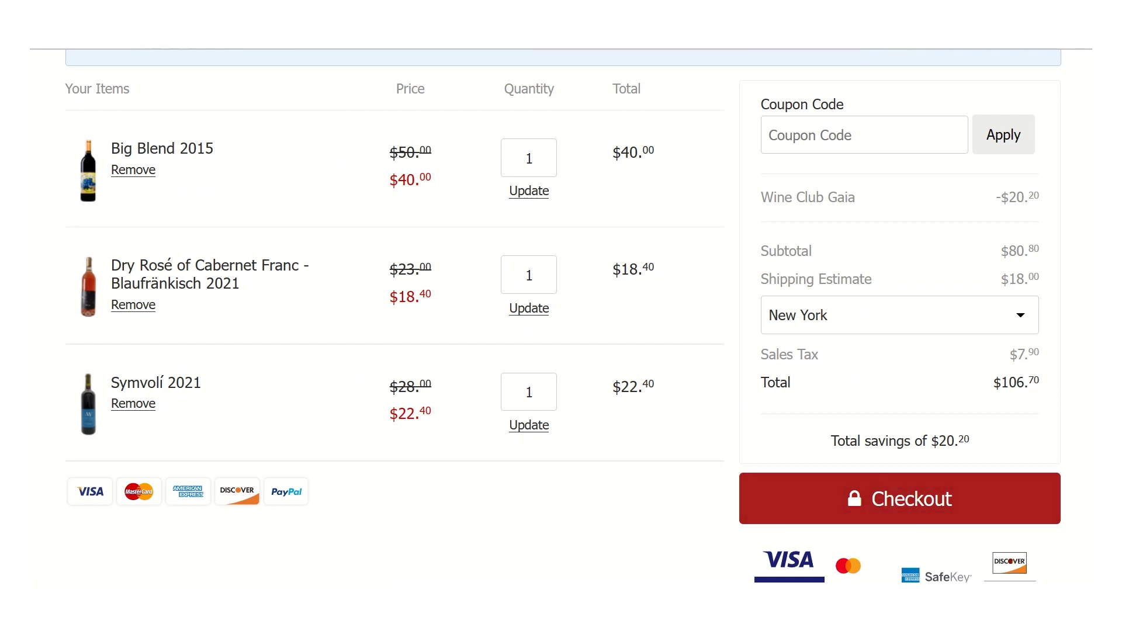
scroll(1091, 146, "up", 7)
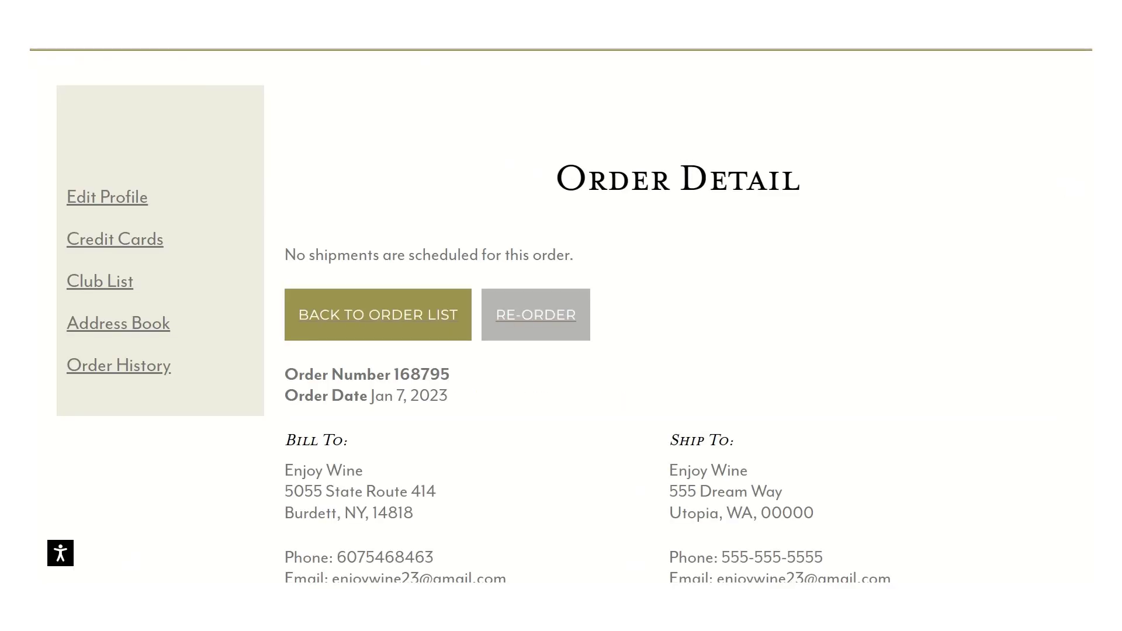
Step: Go to Edit Profile from the account sidebar, with the cart showing 3 items for $80.80
scroll(561, 315, "up", 2)
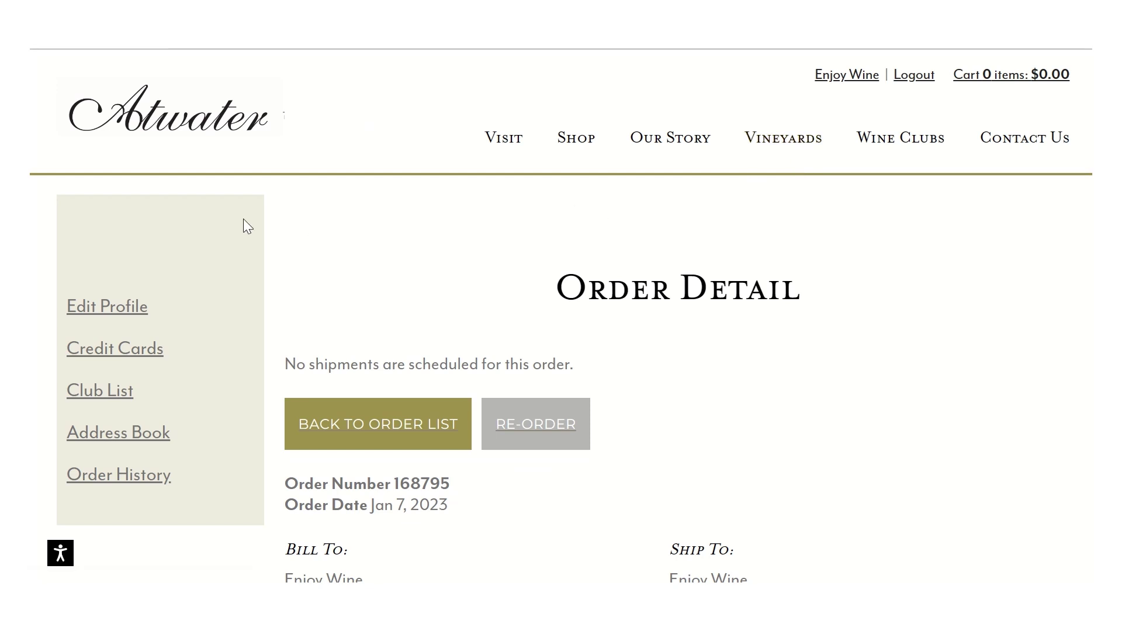
left_click(131, 308)
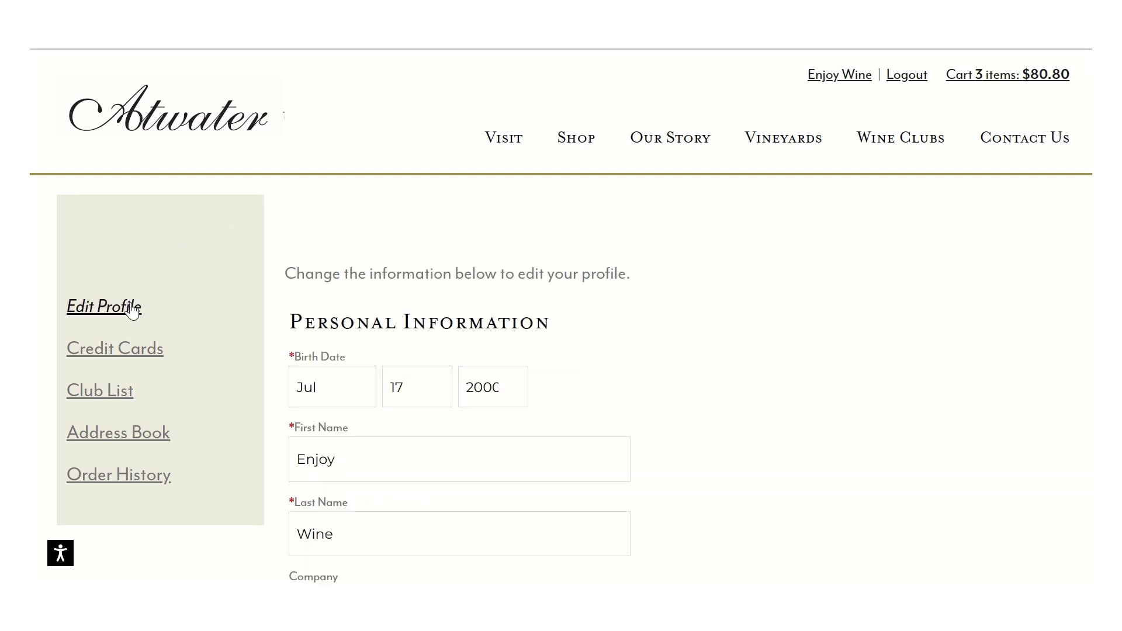